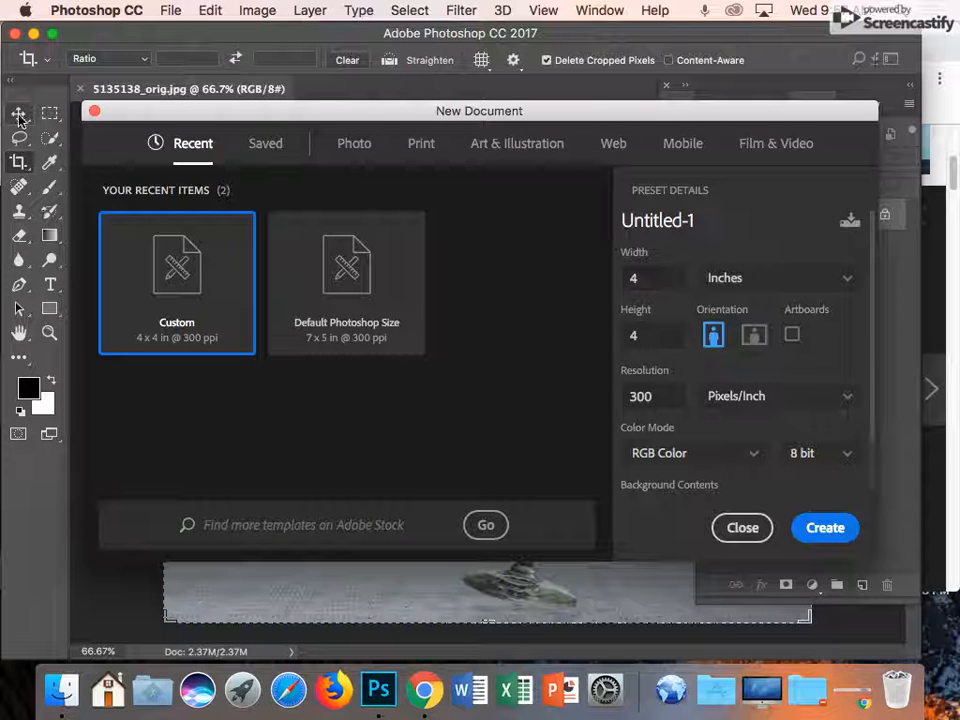
Step: Create a new portrait document 8 inches wide and 10 inches high at 300 pixels per inch in RGB Color
double_click(648, 278)
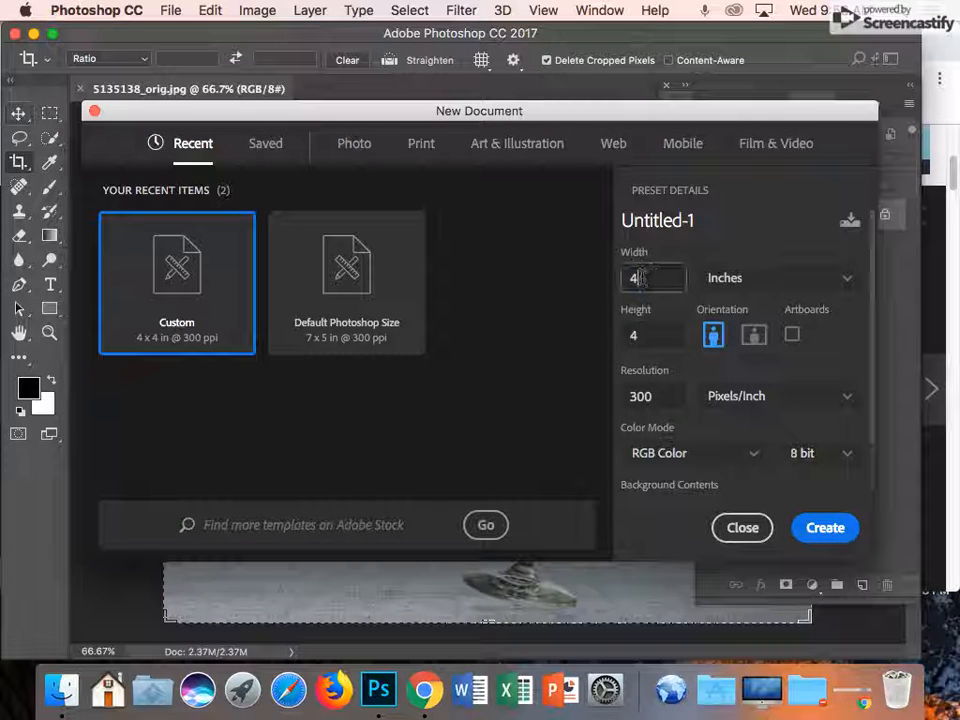
text(8)
double_click(661, 335)
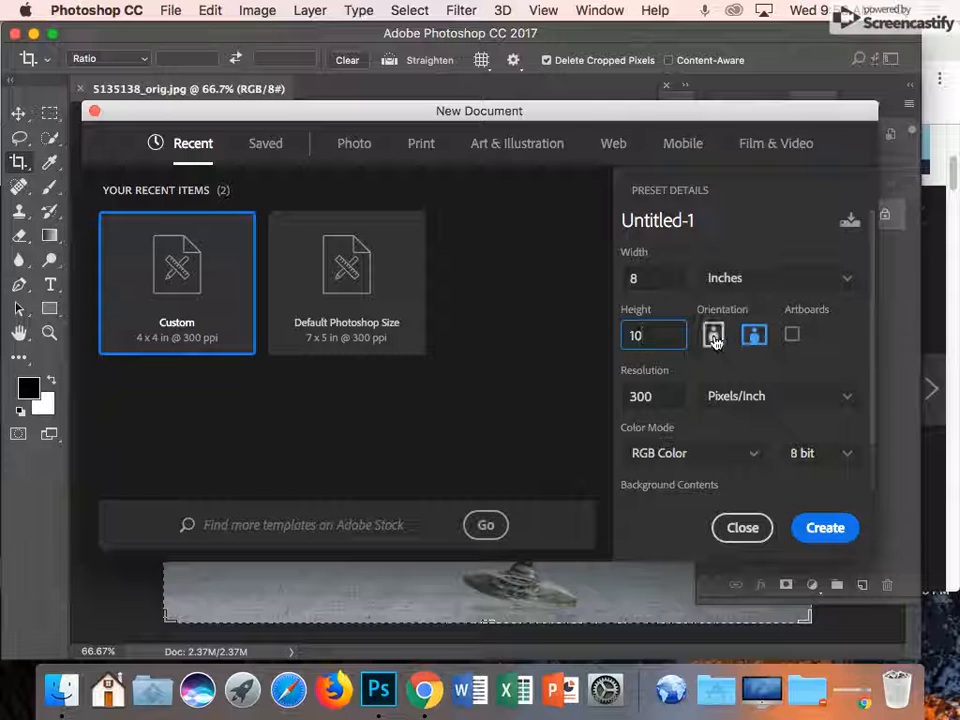
click(713, 337)
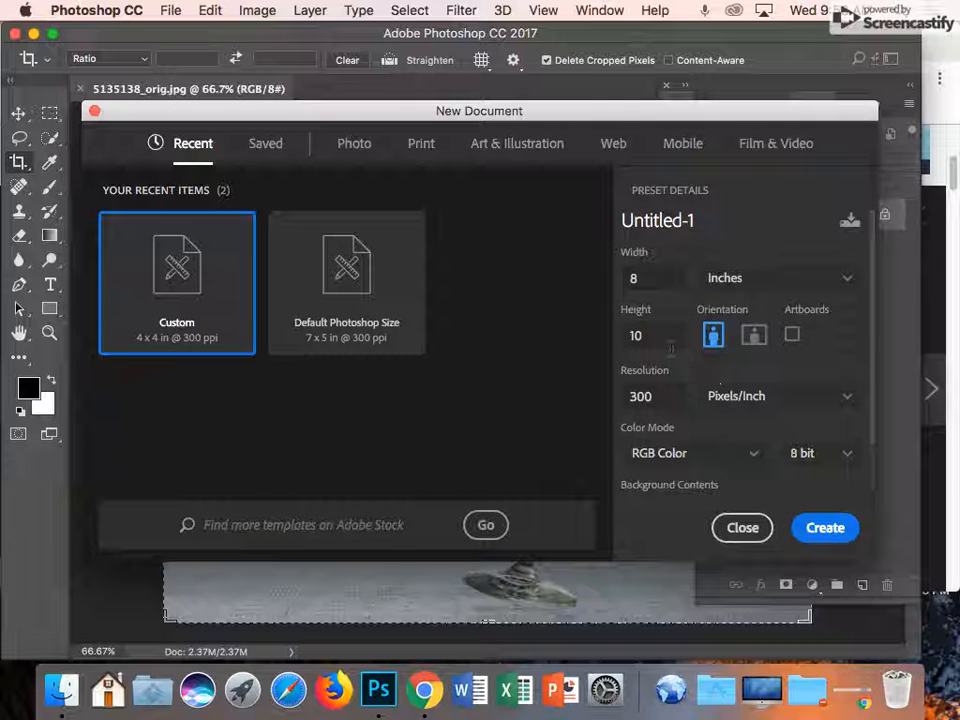
click(846, 530)
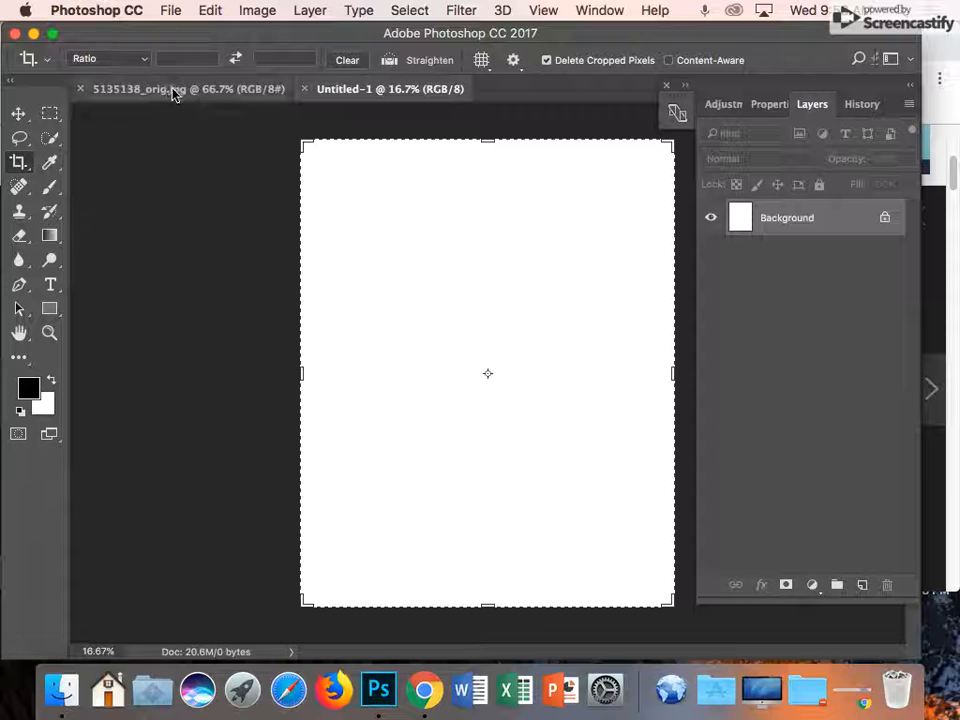
Step: Float 5135138_orig.jpg in its own window and copy its photo layer into the blank document with the Move tool
click(22, 115)
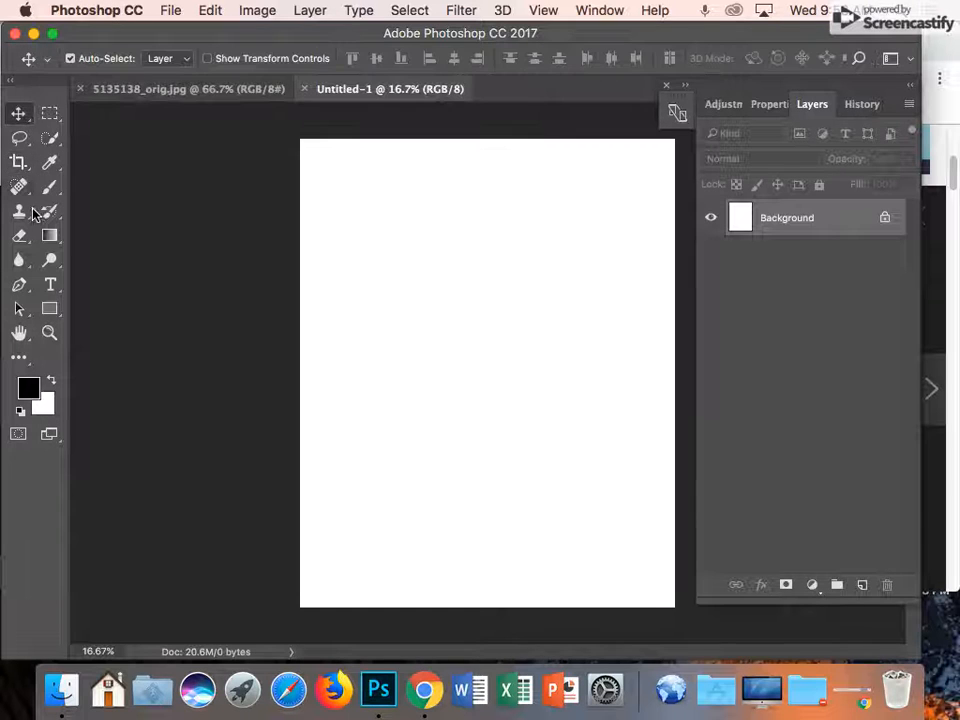
click(143, 92)
drag(190, 103, 264, 509)
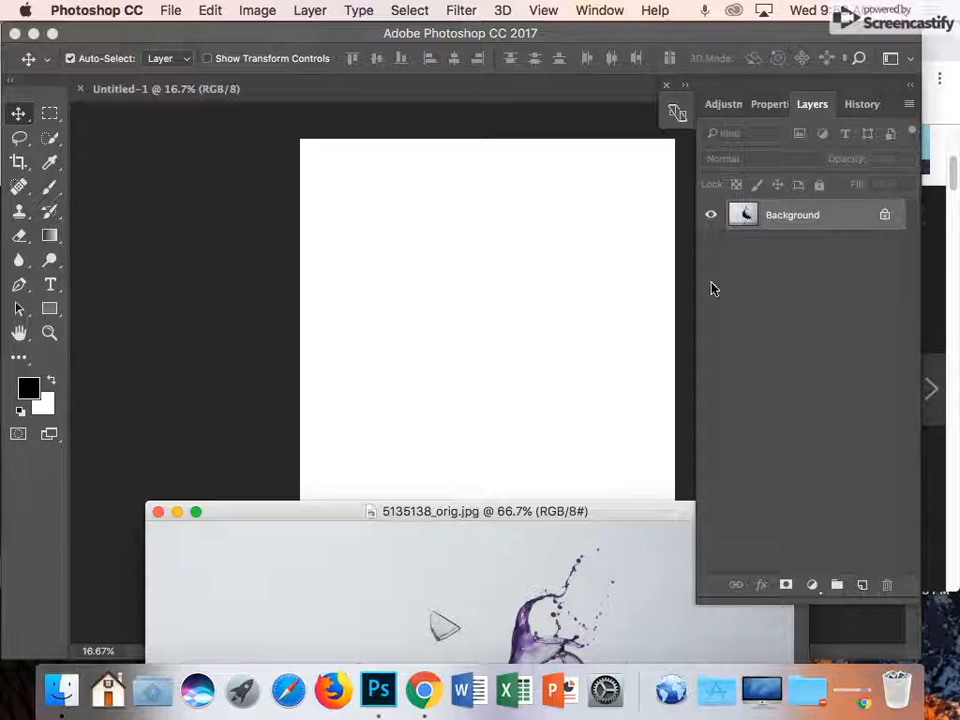
click(771, 106)
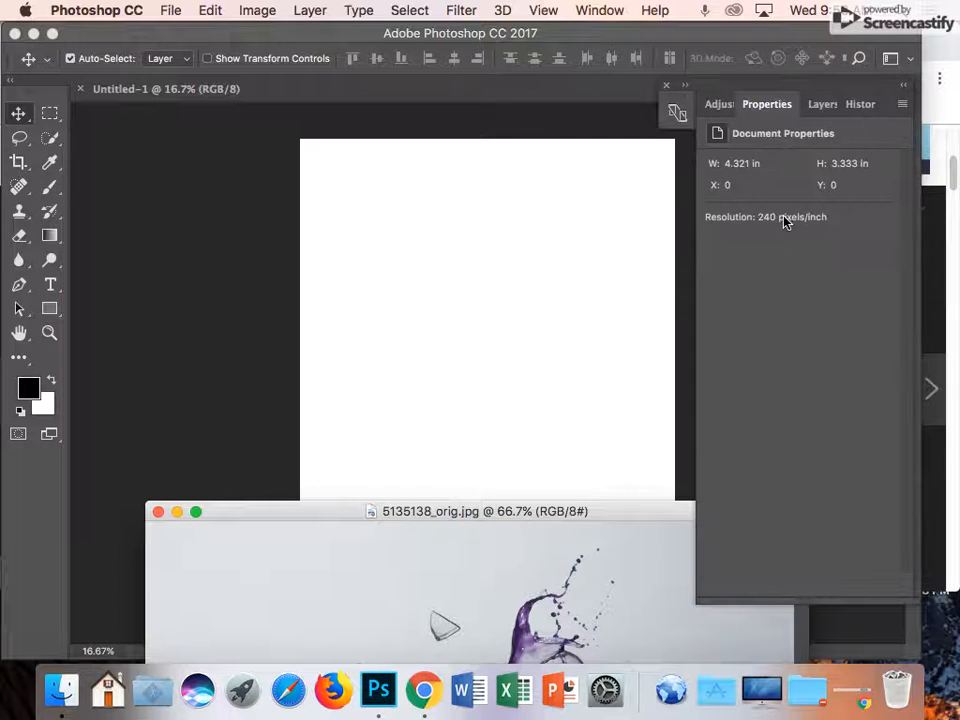
click(822, 105)
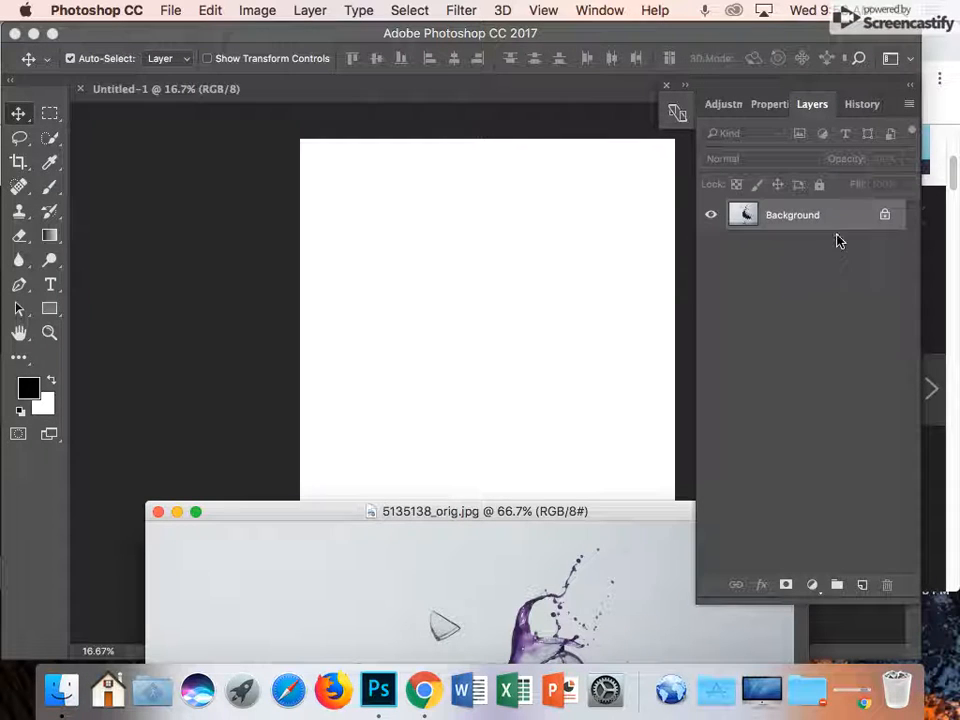
drag(840, 217, 512, 276)
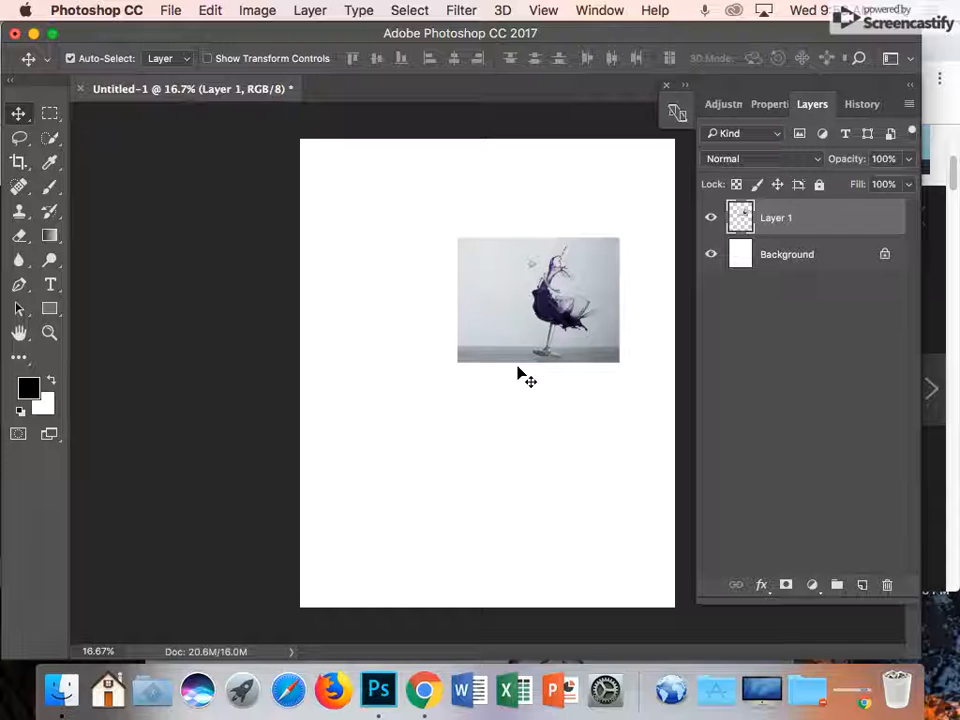
Step: Rotate the whole canvas 90° clockwise
click(248, 12)
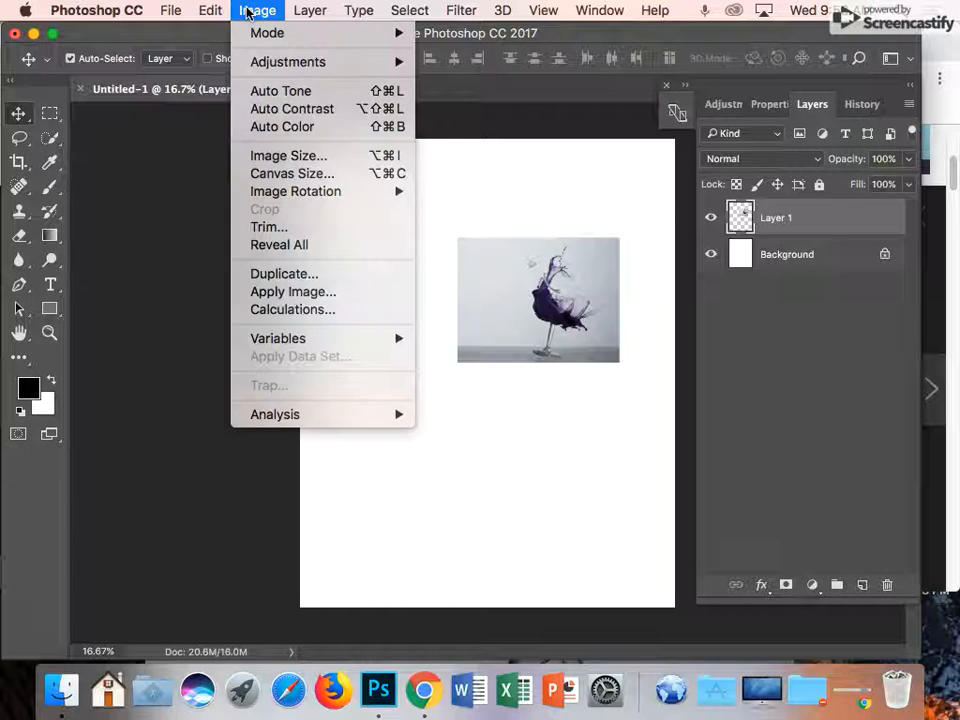
mouse_move(281, 196)
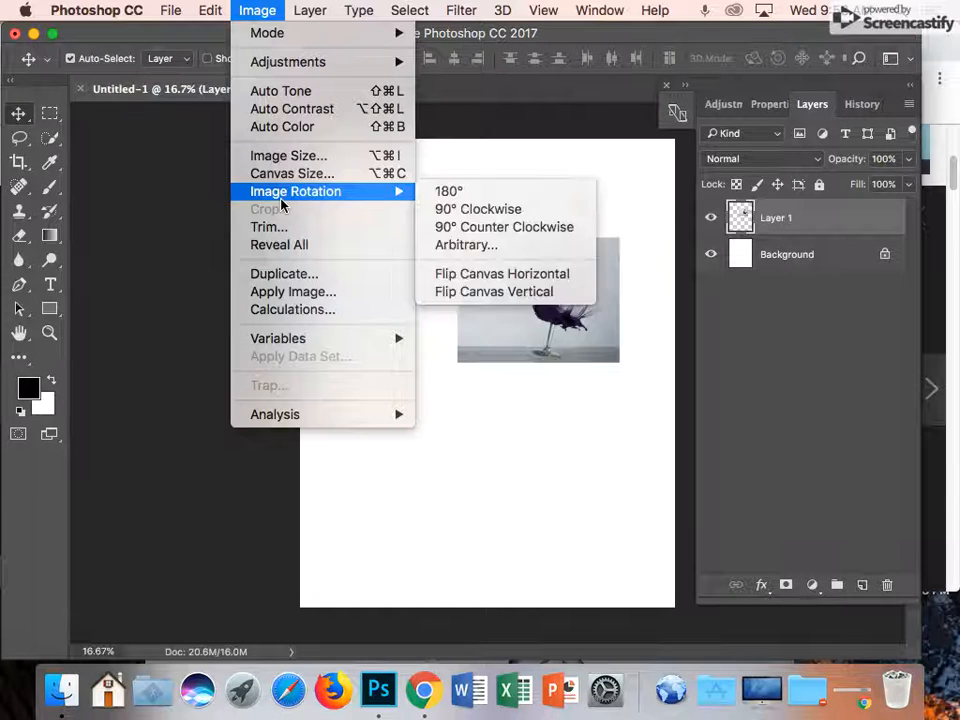
click(441, 211)
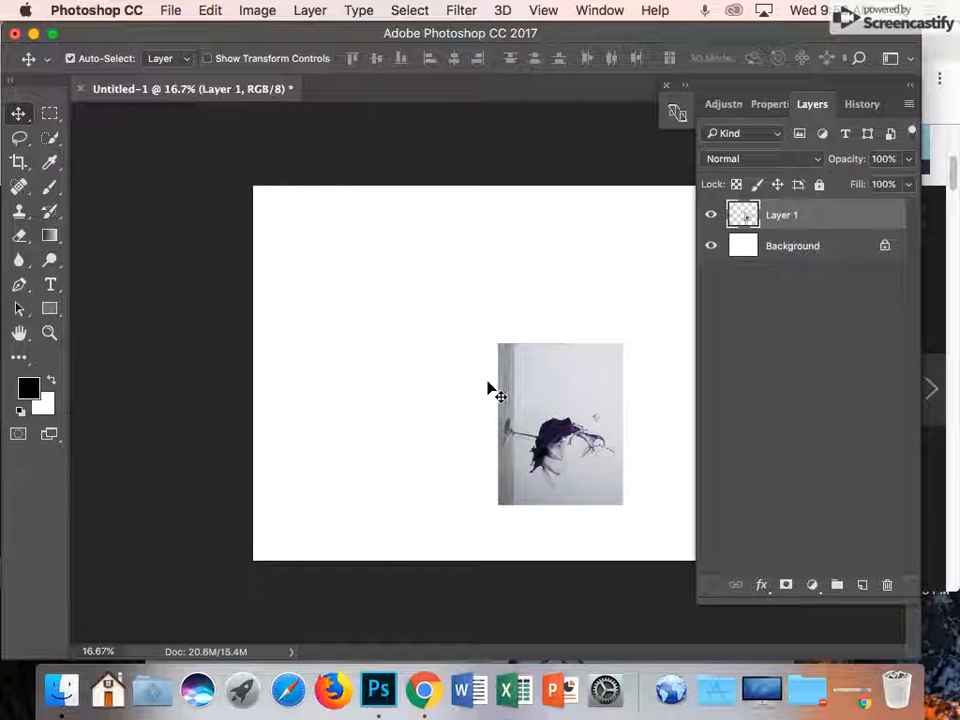
key(super)
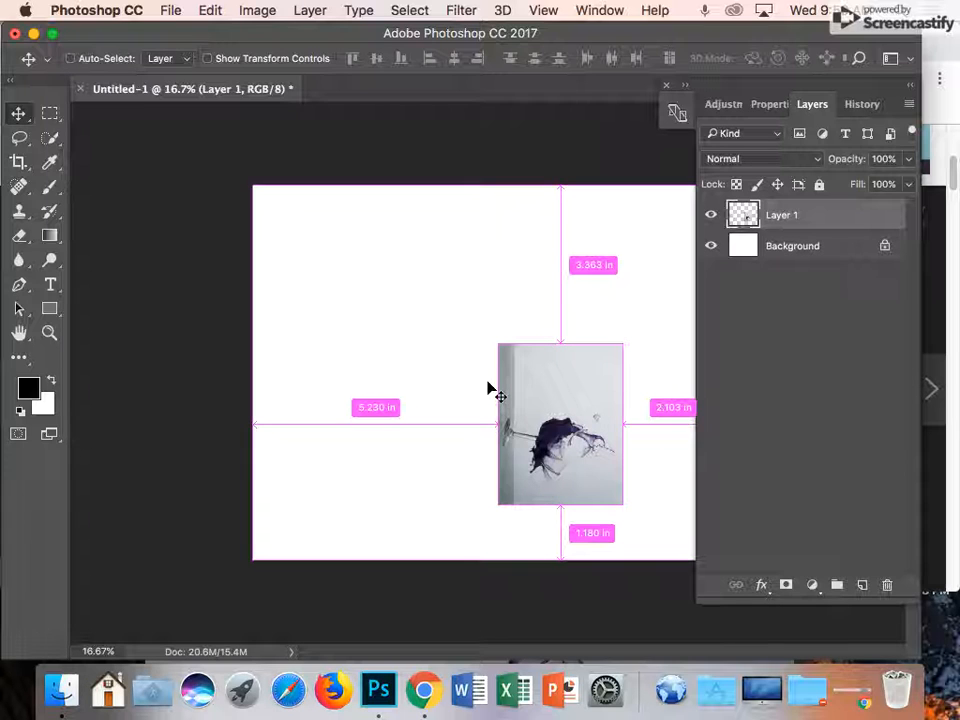
key(super+t)
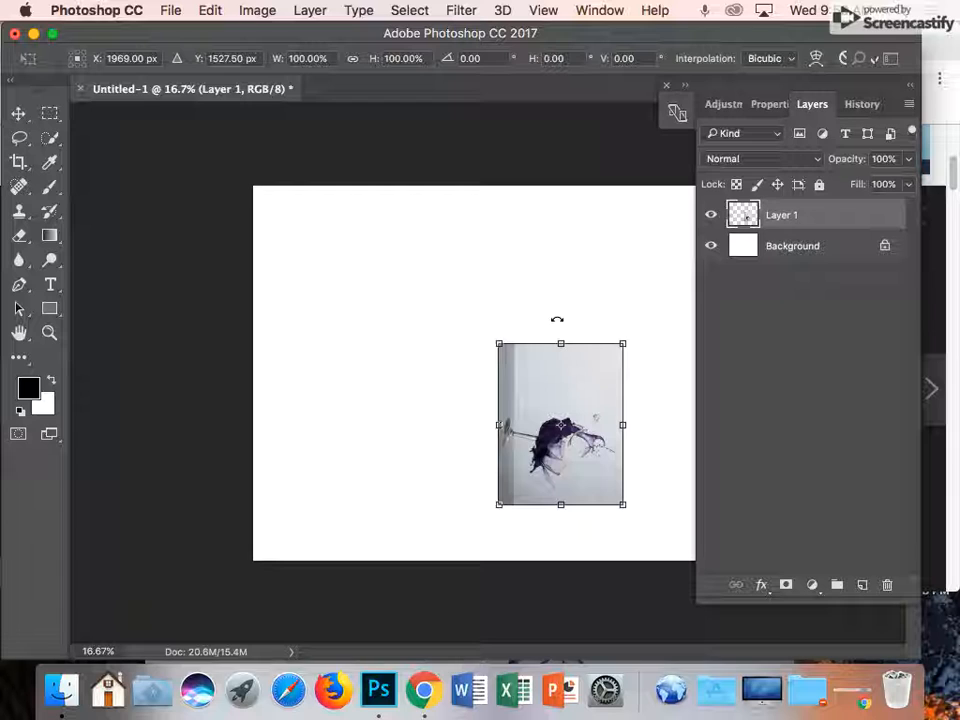
drag(561, 338, 560, 246)
drag(498, 376, 334, 376)
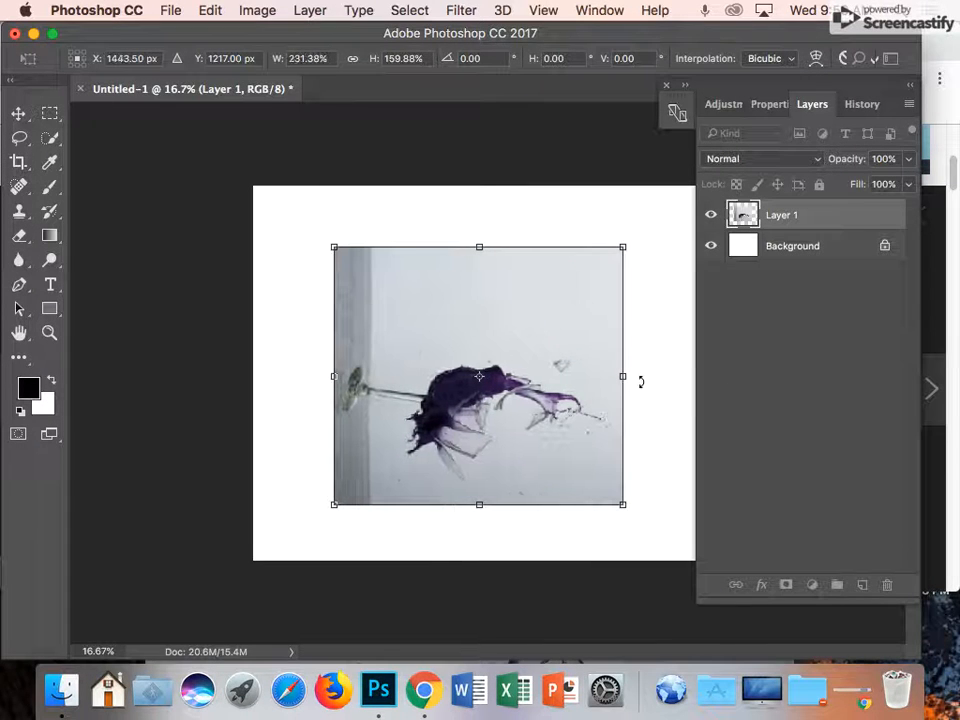
drag(624, 377, 665, 376)
key(super+z)
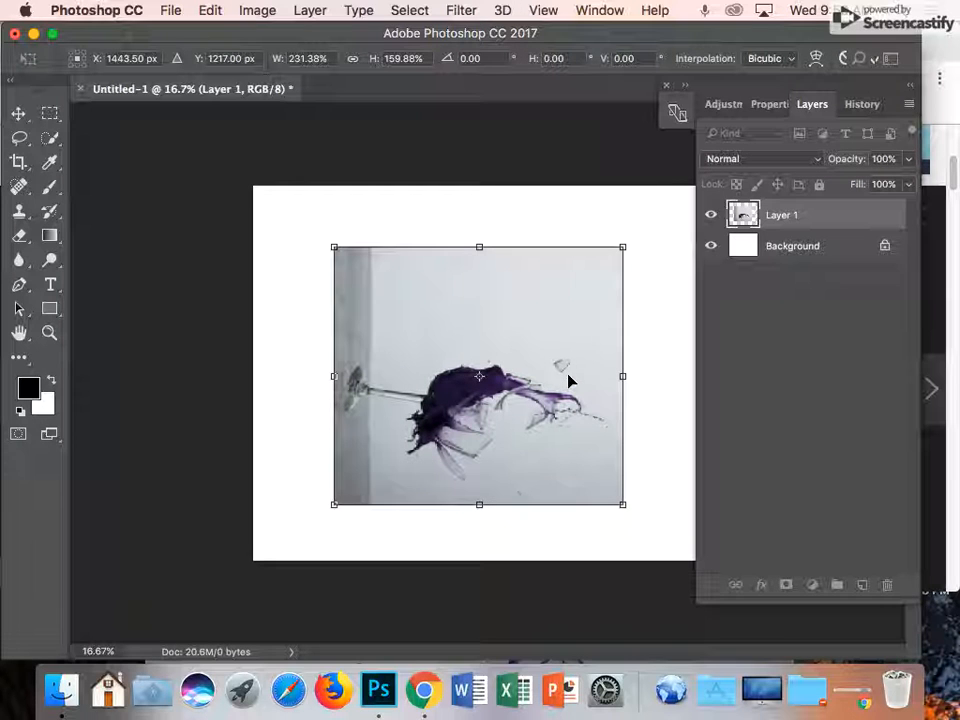
key(Escape)
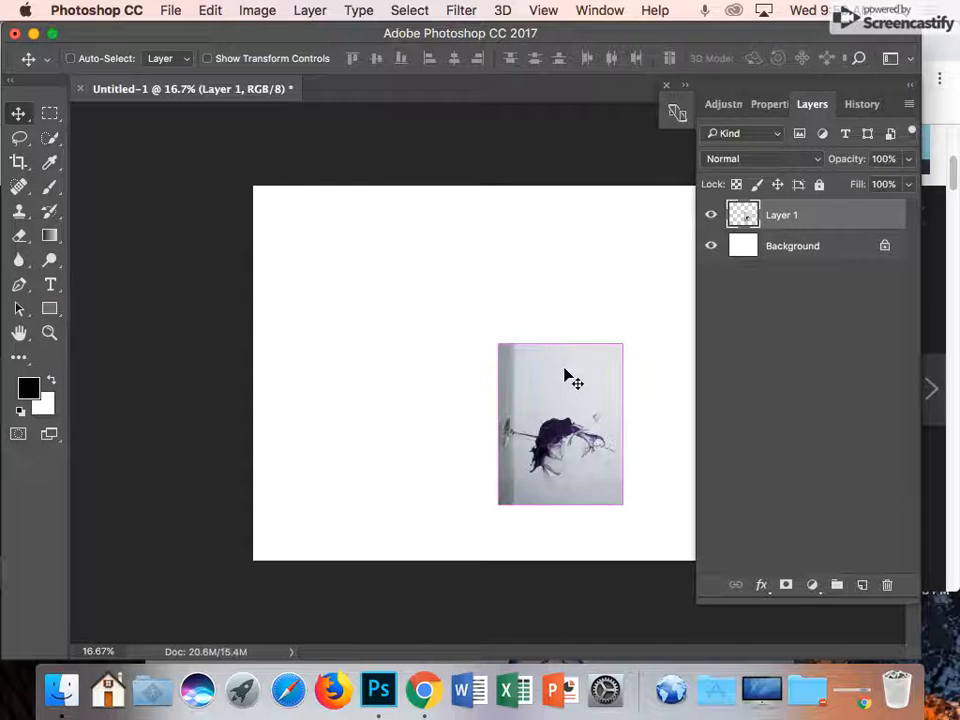
Step: Try rotating the photo layer by -90° and stretching it to about 300% by 290% to cover the canvas
key(super+t)
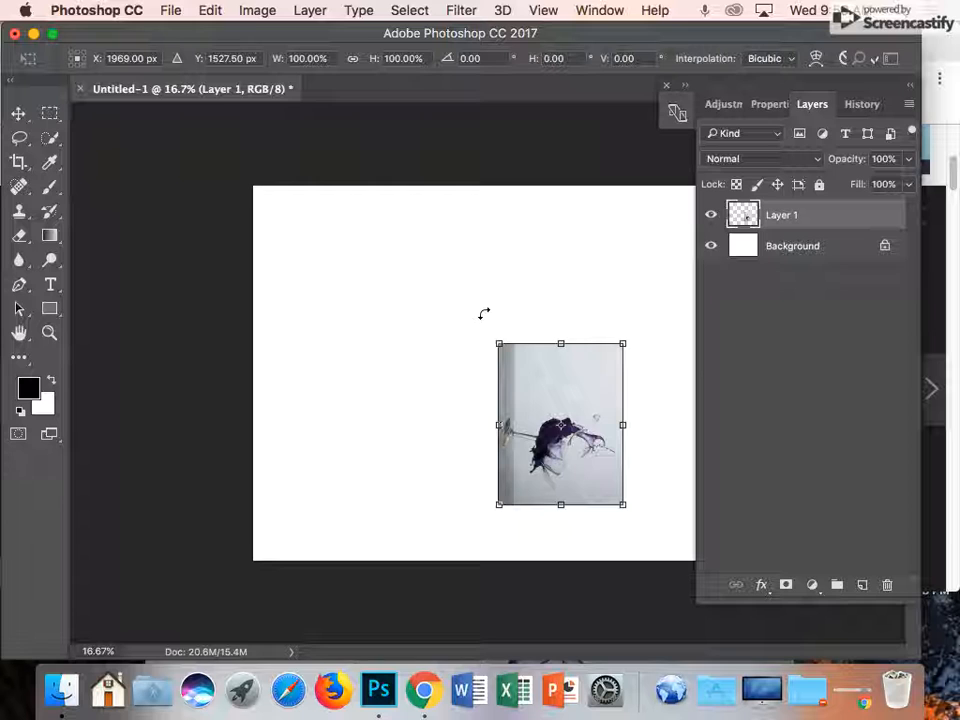
drag(484, 314, 451, 495)
drag(516, 401, 291, 231)
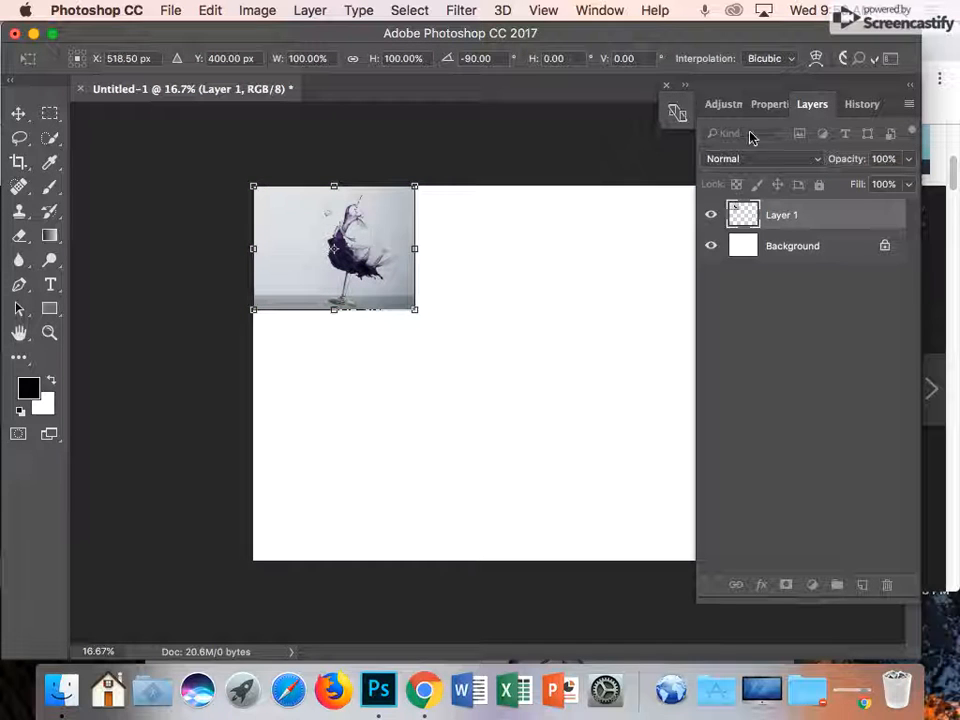
drag(670, 86, 817, 102)
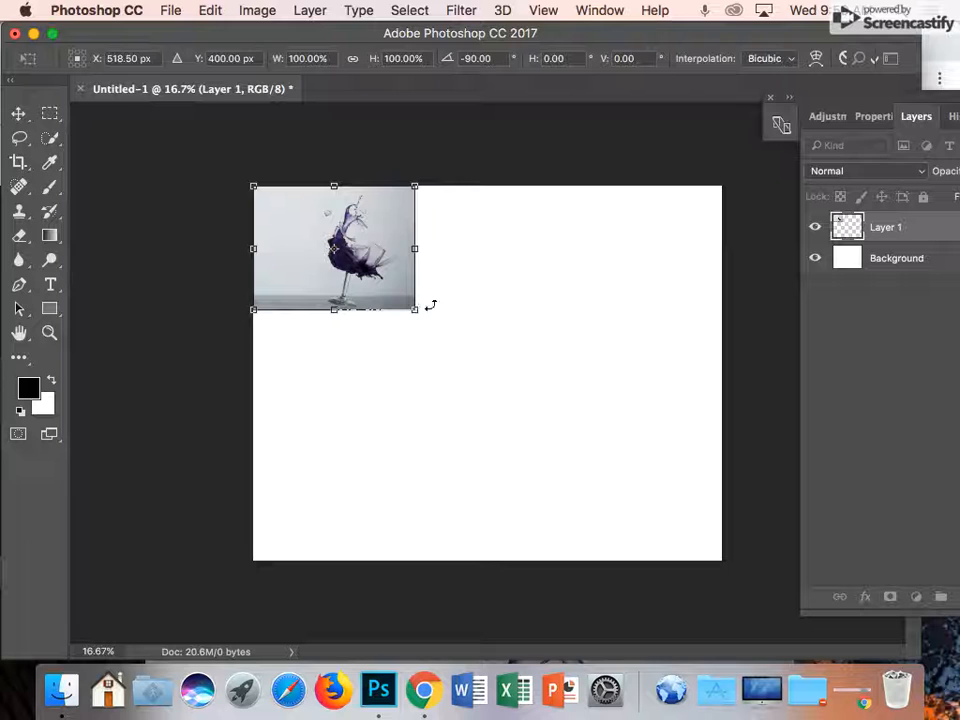
drag(418, 313, 636, 548)
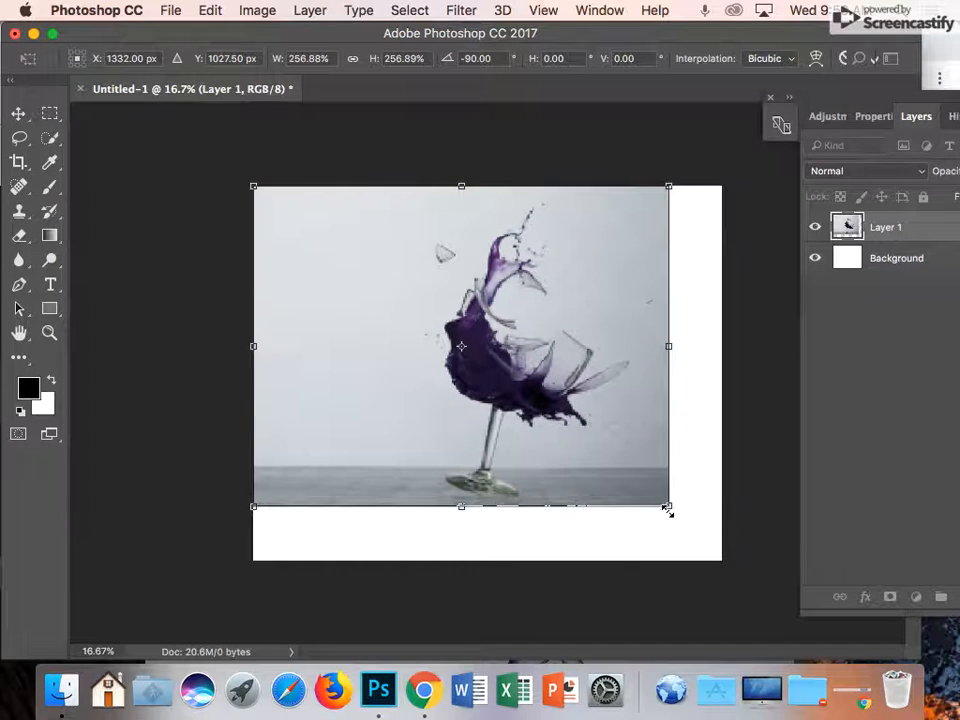
drag(669, 507, 721, 550)
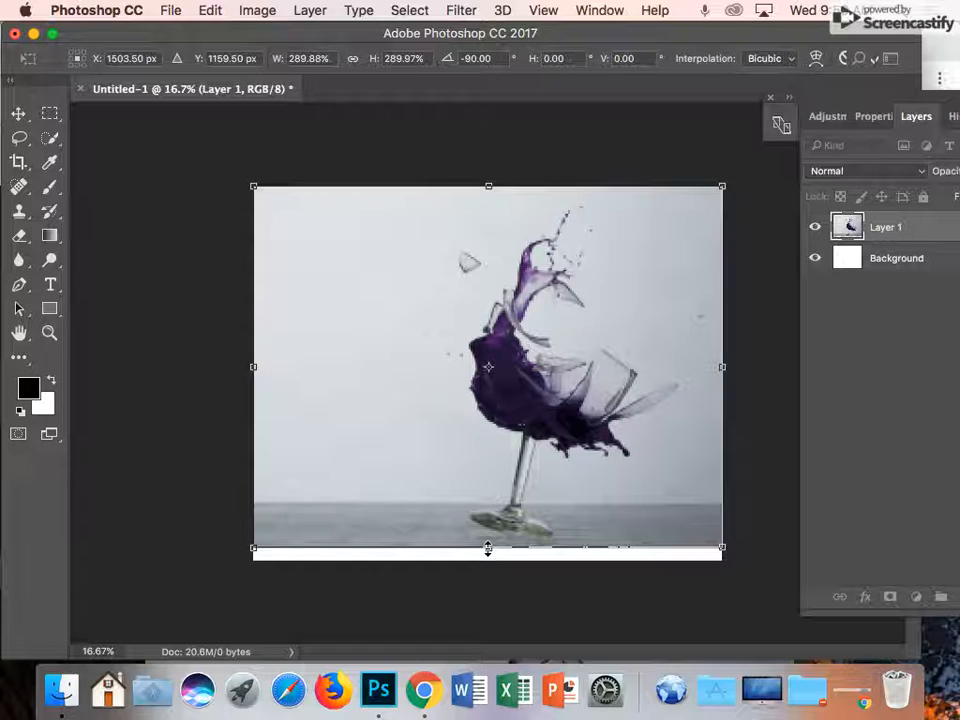
drag(487, 548, 484, 566)
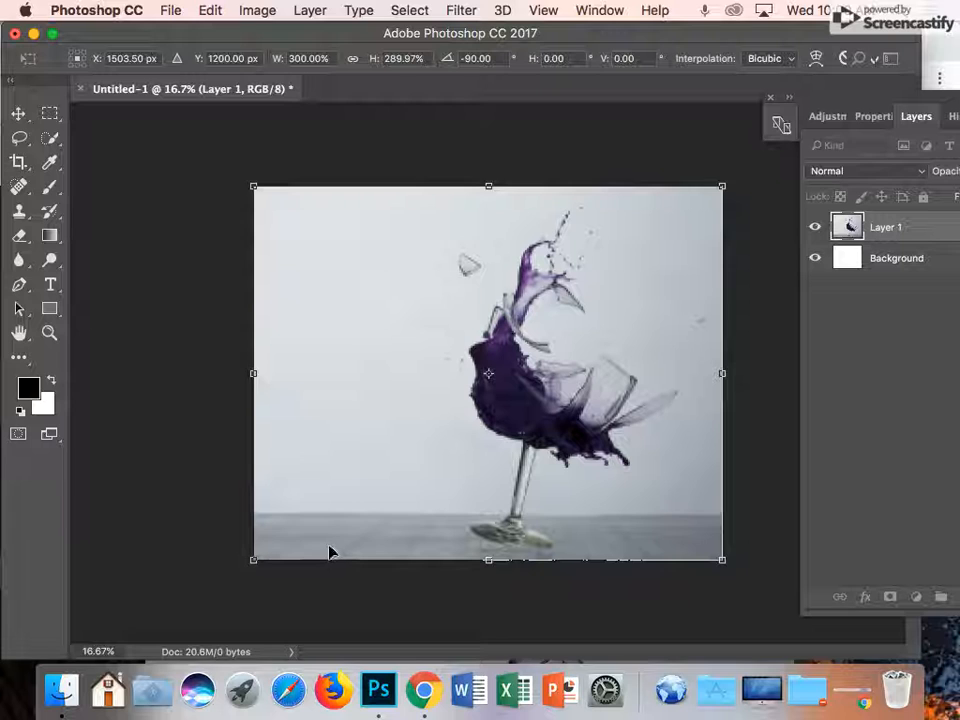
key(Escape)
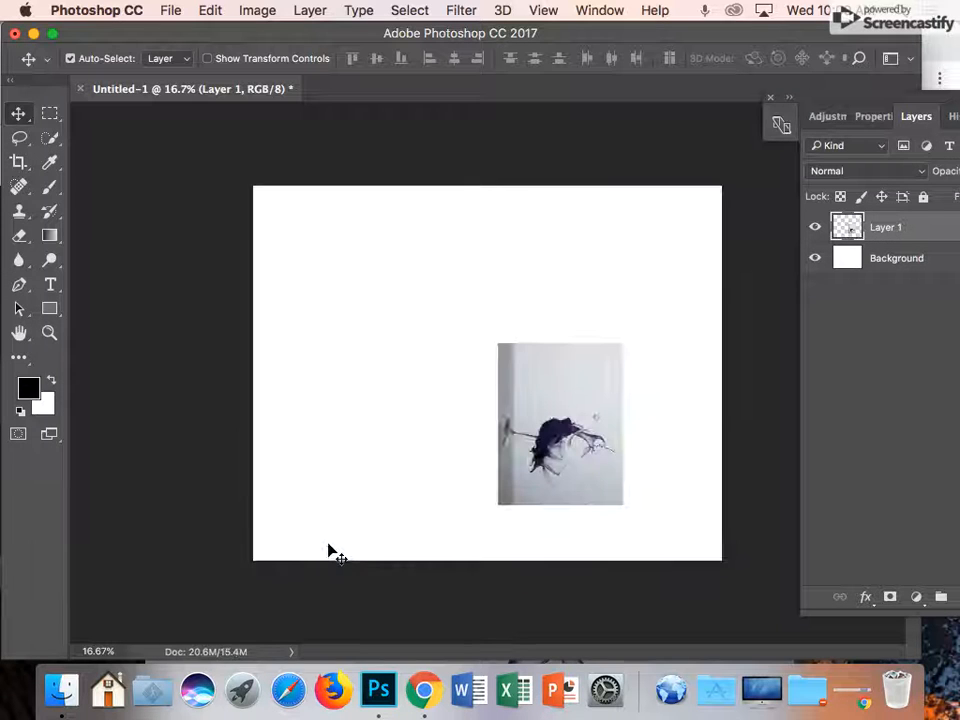
Step: Rotate the photo layer by -90°, align it to the canvas's upper-left corner and scale it proportionally to about 302%
key(super+t)
drag(633, 522, 659, 343)
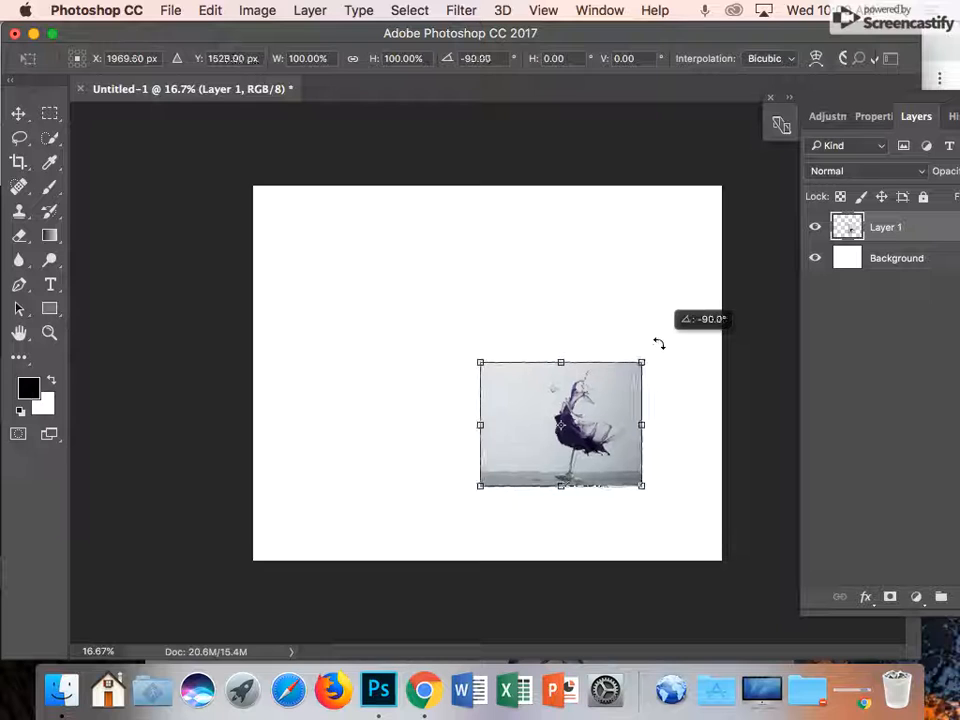
drag(615, 394, 388, 219)
drag(416, 310, 716, 595)
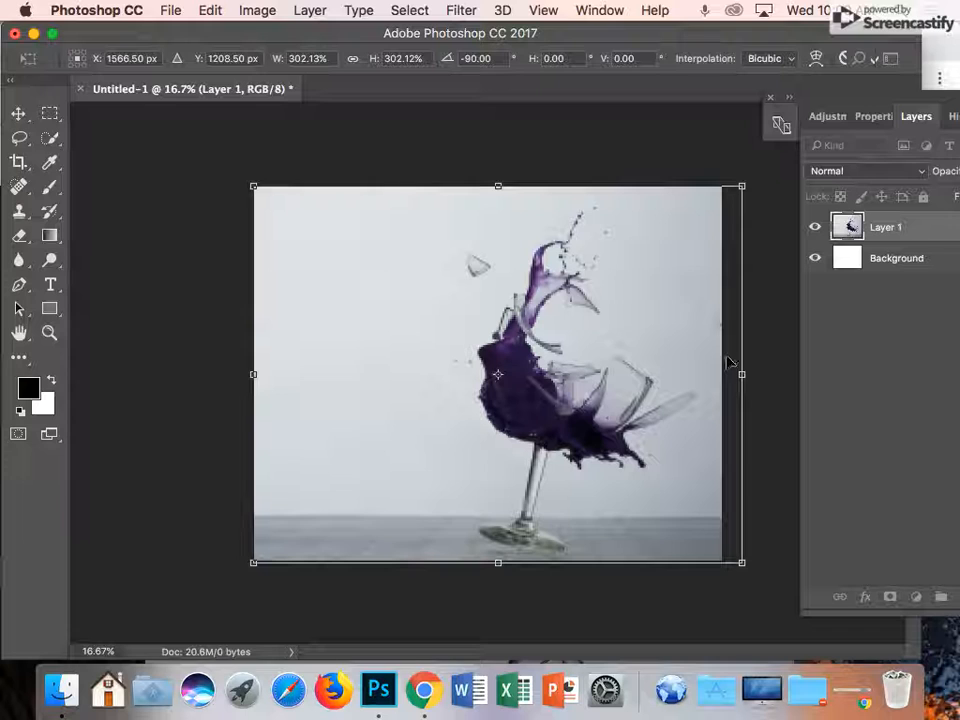
key(Return)
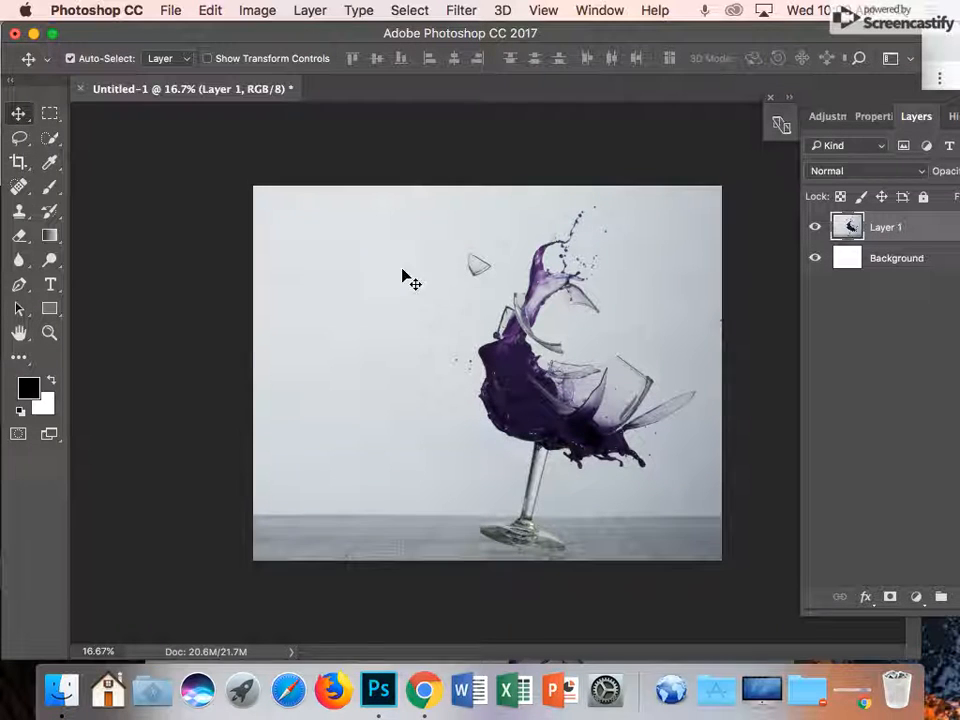
Step: Shift and nudge the enlarged photo sideways so the glass is well placed and the photo still covers the canvas
drag(399, 319, 377, 324)
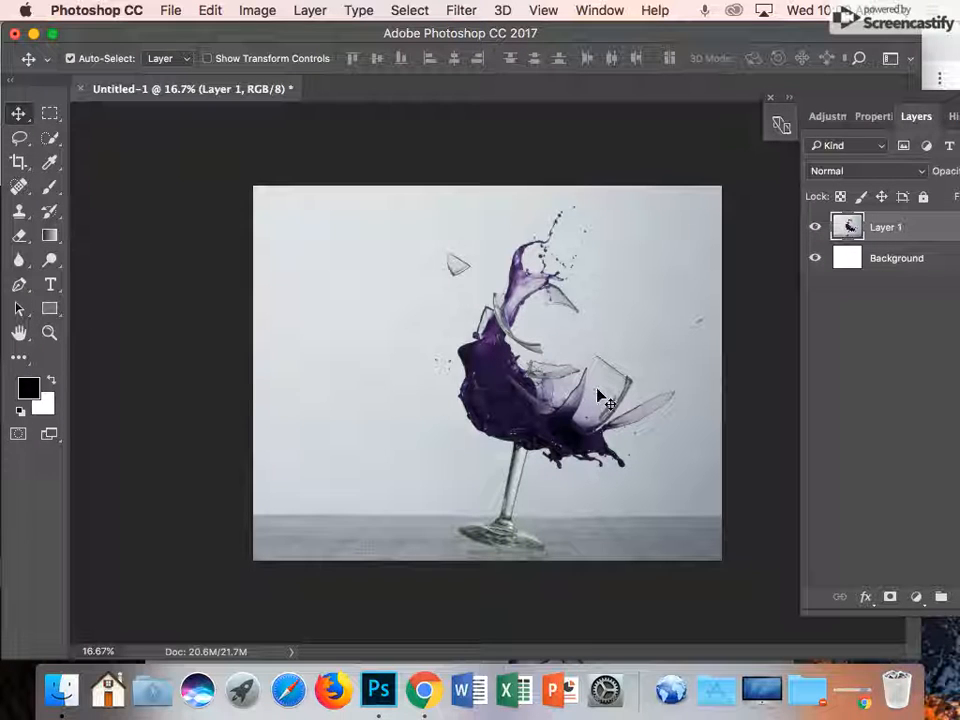
key(Right)
key(Right)
key(Right)
key(Right)
key(Right)
key(Right)
key(Right)
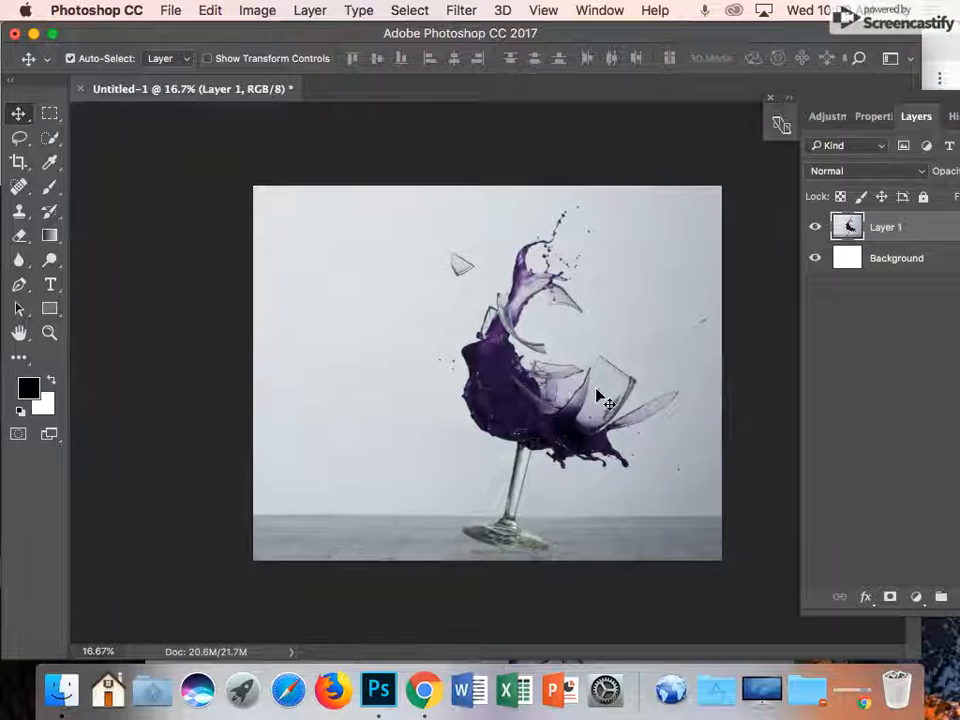
key(Right)
key(Right)
key(Right)
key(Right)
key(Right)
key(Right)
key(Right)
key(Right)
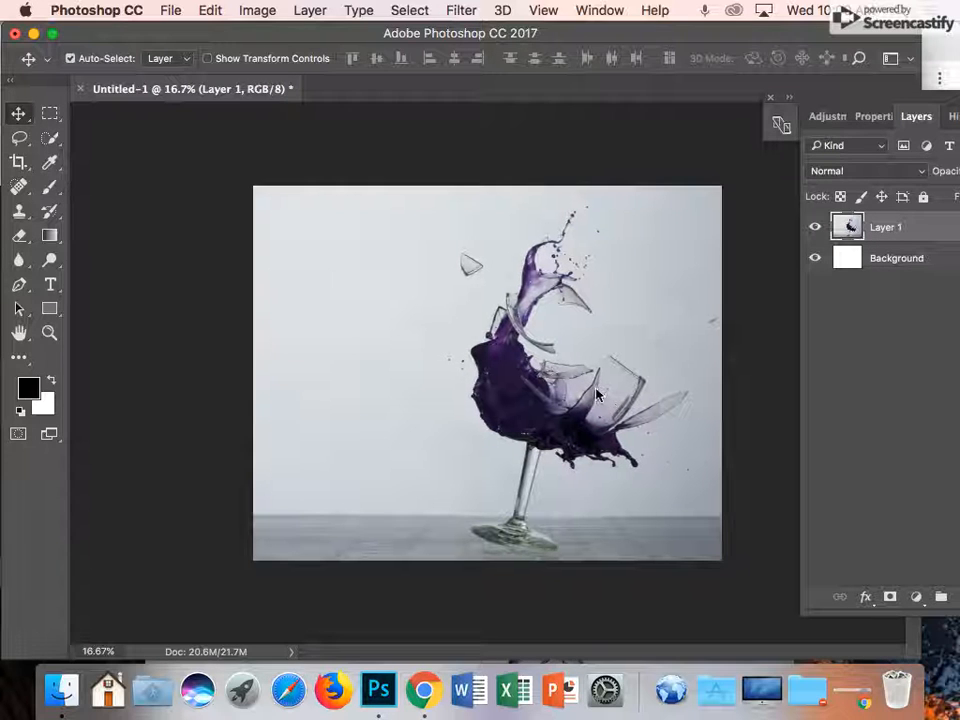
key(Left)
key(Left)
key(Left)
key(Right)
key(Right)
key(Right)
key(Right)
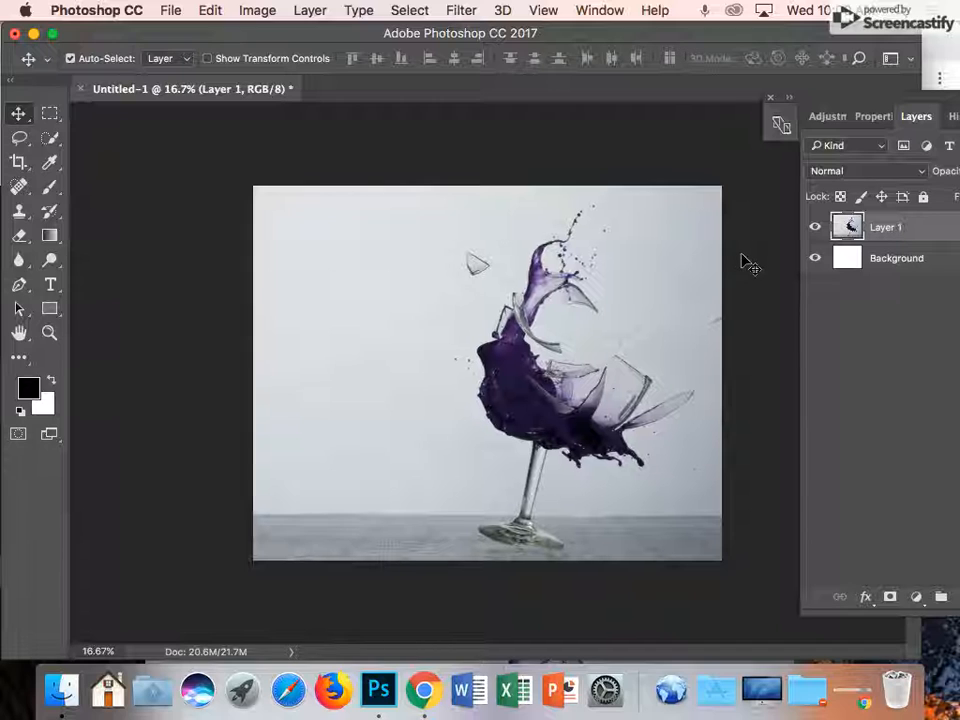
drag(741, 254, 741, 253)
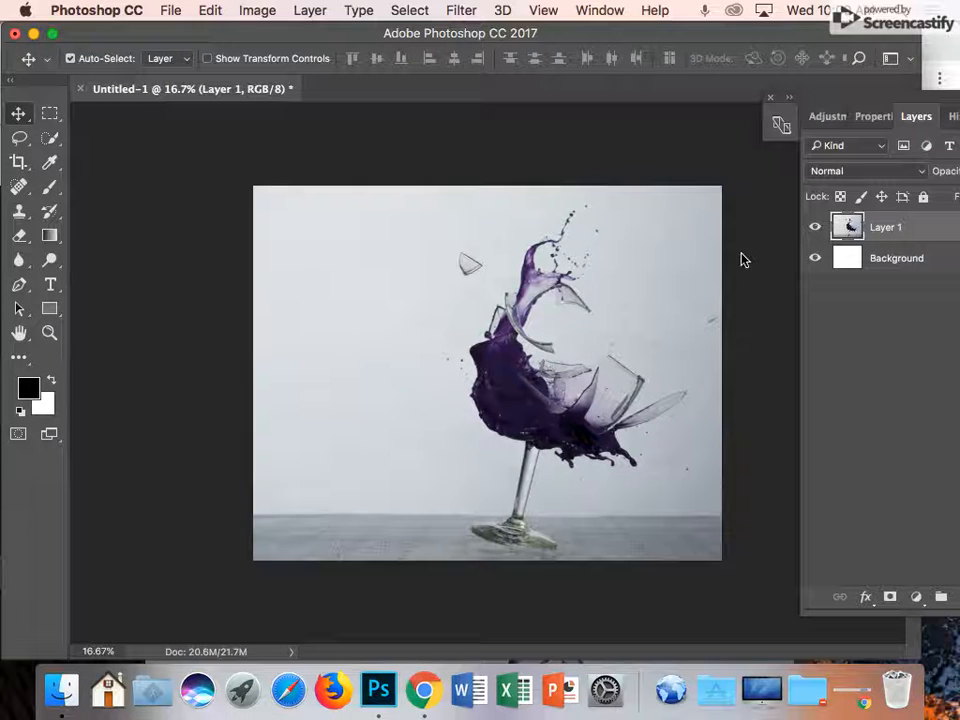
key(Left)
key(Left)
key(Left)
key(Left)
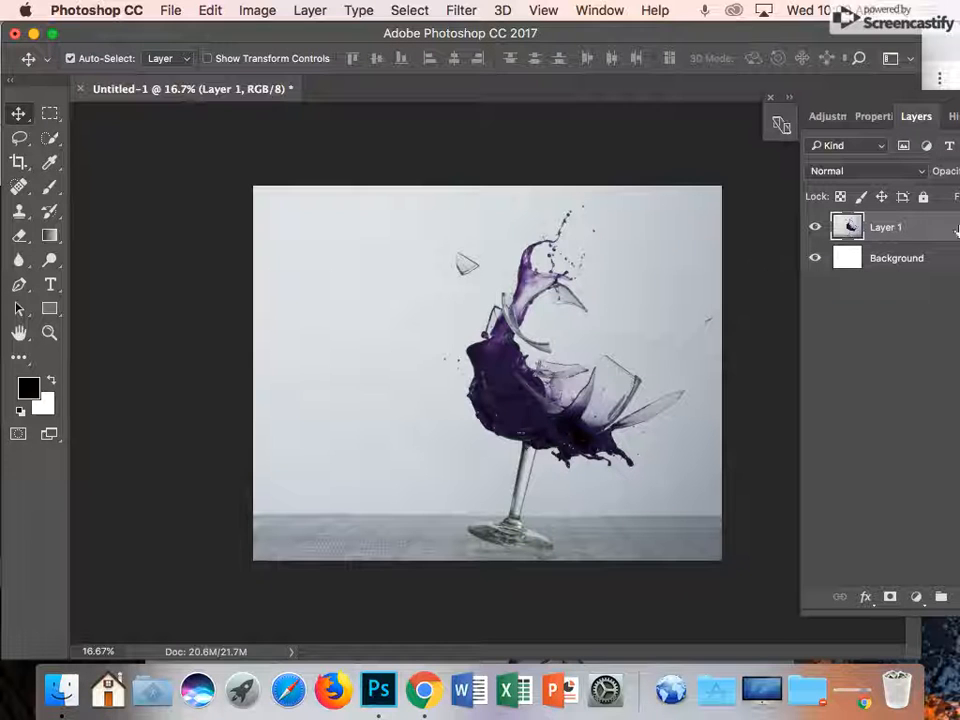
Step: Duplicate Layer 1 and hide the original layer beneath the copy
key(super+j)
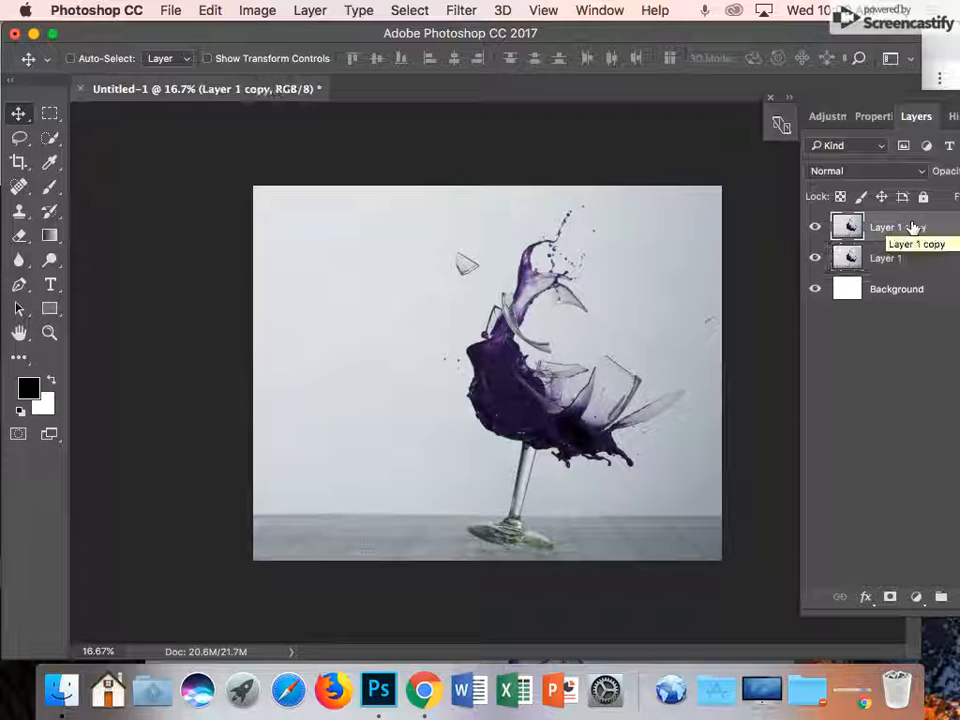
click(815, 258)
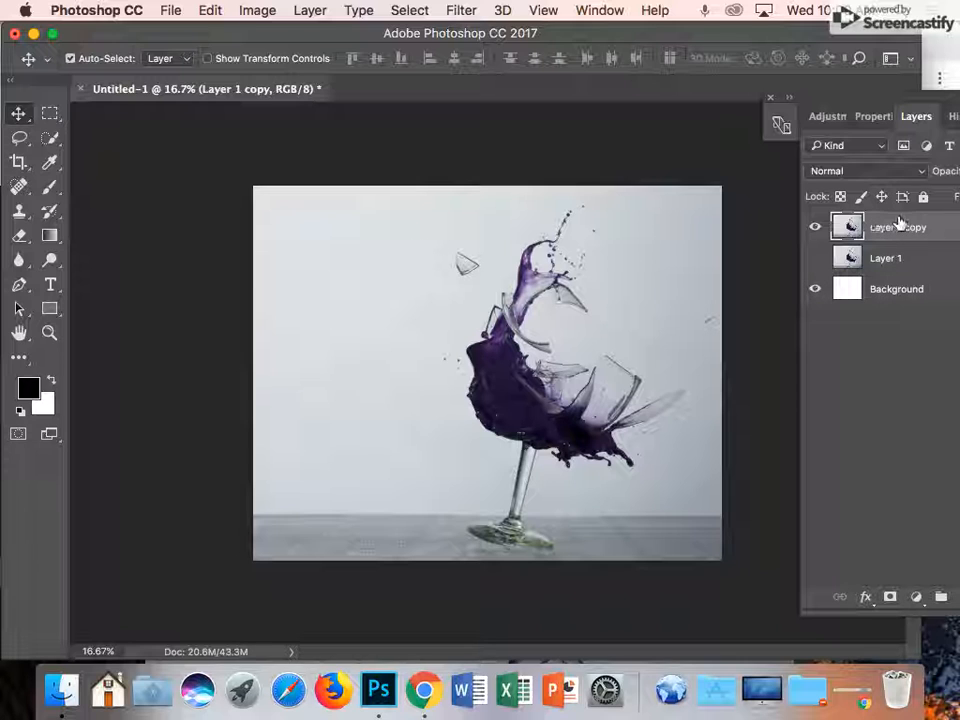
Step: Scale Layer 1 copy down to about 22% and place it in the canvas's upper-left corner
key(super+t)
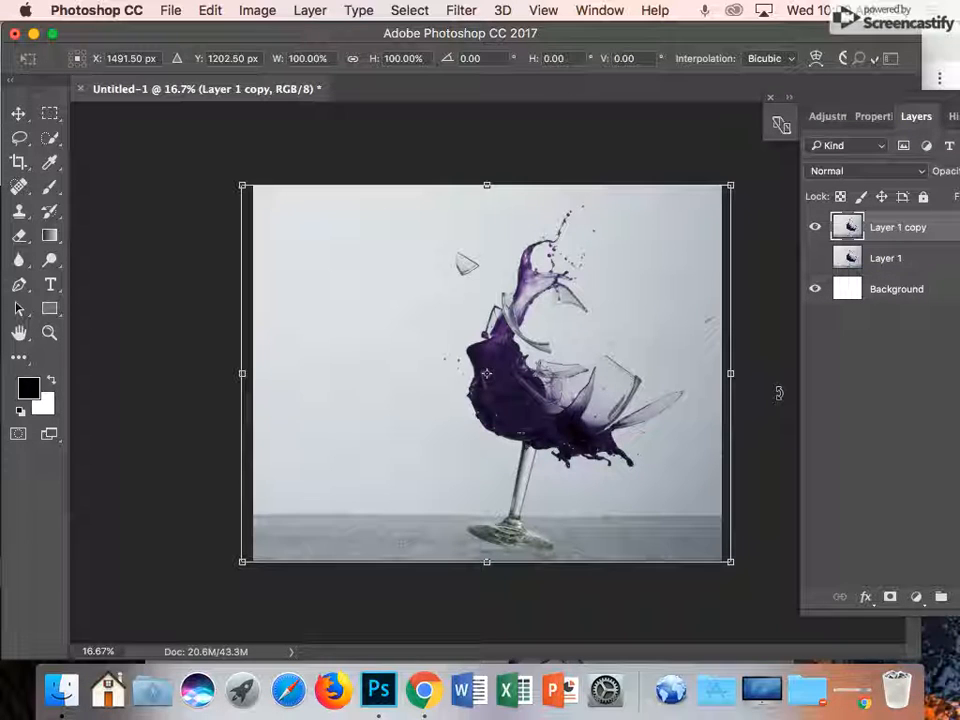
drag(725, 566, 314, 312)
mouse_move(332, 250)
mouse_down()
mouse_move(364, 253)
mouse_move(347, 246)
mouse_up()
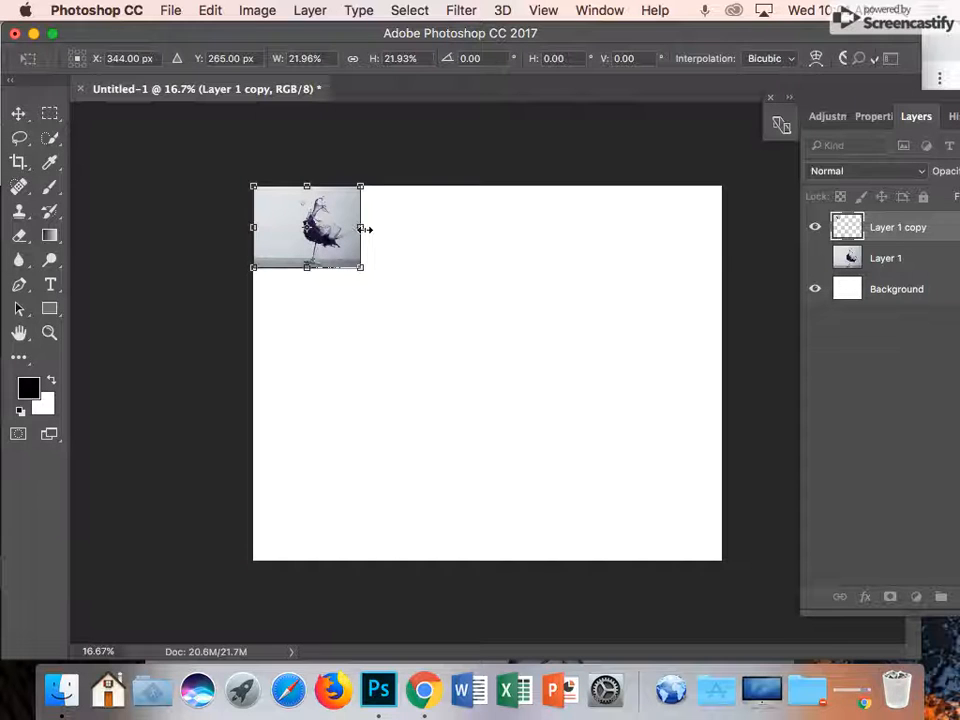
Step: Stretch the shrunken Layer 1 copy without keeping its proportions to about 97.5% width and 99.3% height, covering the canvas, and apply the transform
drag(363, 228, 730, 276)
drag(492, 268, 486, 565)
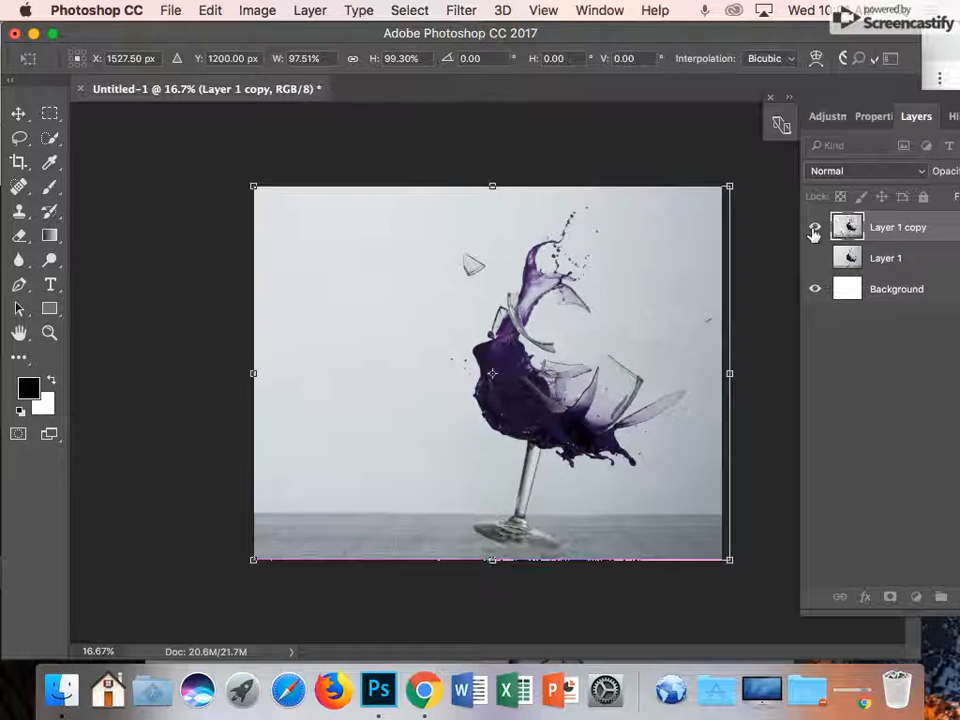
click(815, 228)
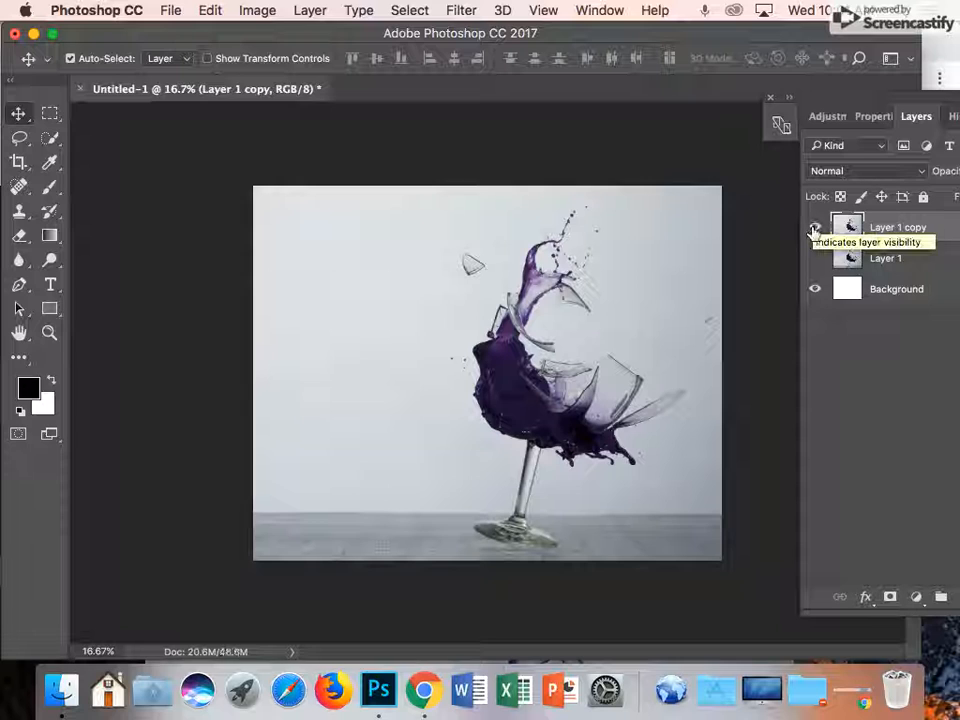
Step: Show Layer 1 again and switch Layer 1 copy off and on repeatedly to compare the stretched photo with the proportional one
click(815, 228)
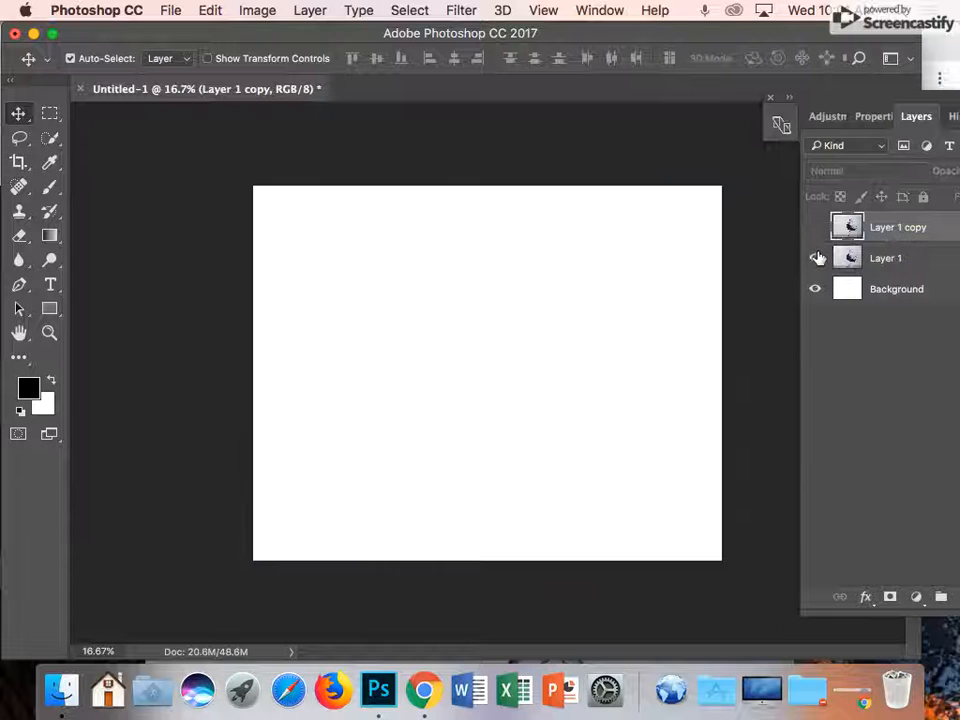
click(816, 258)
click(815, 228)
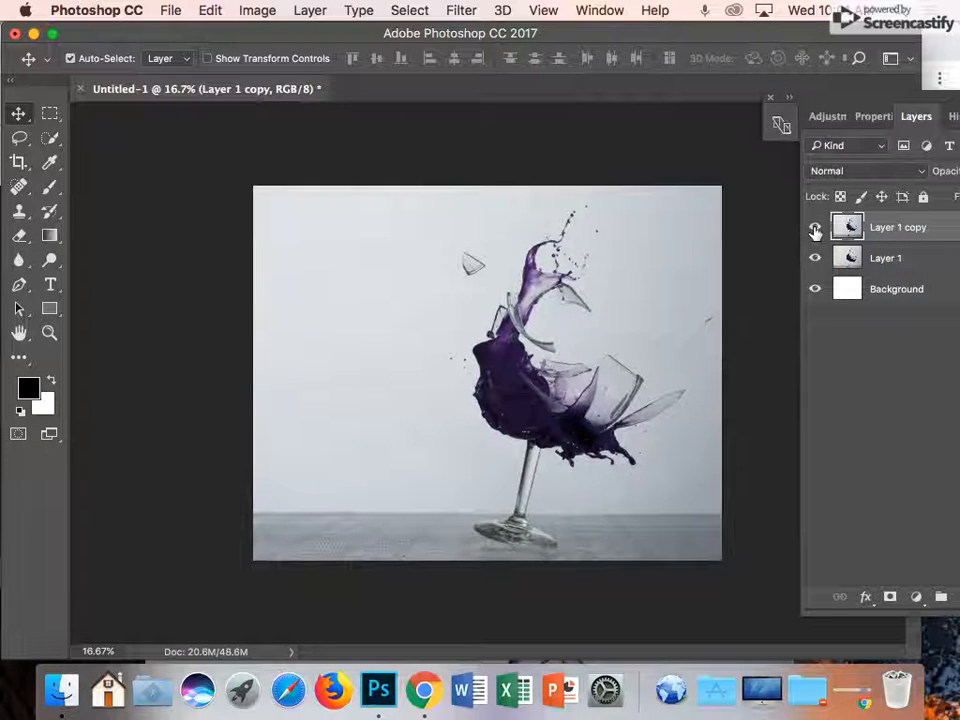
click(815, 229)
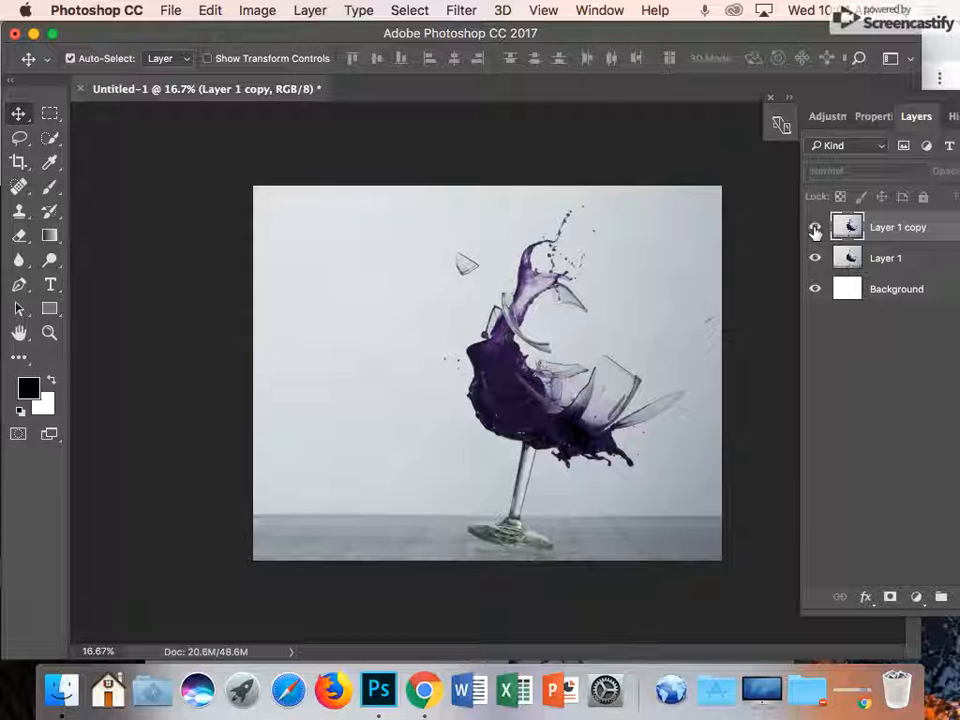
click(815, 229)
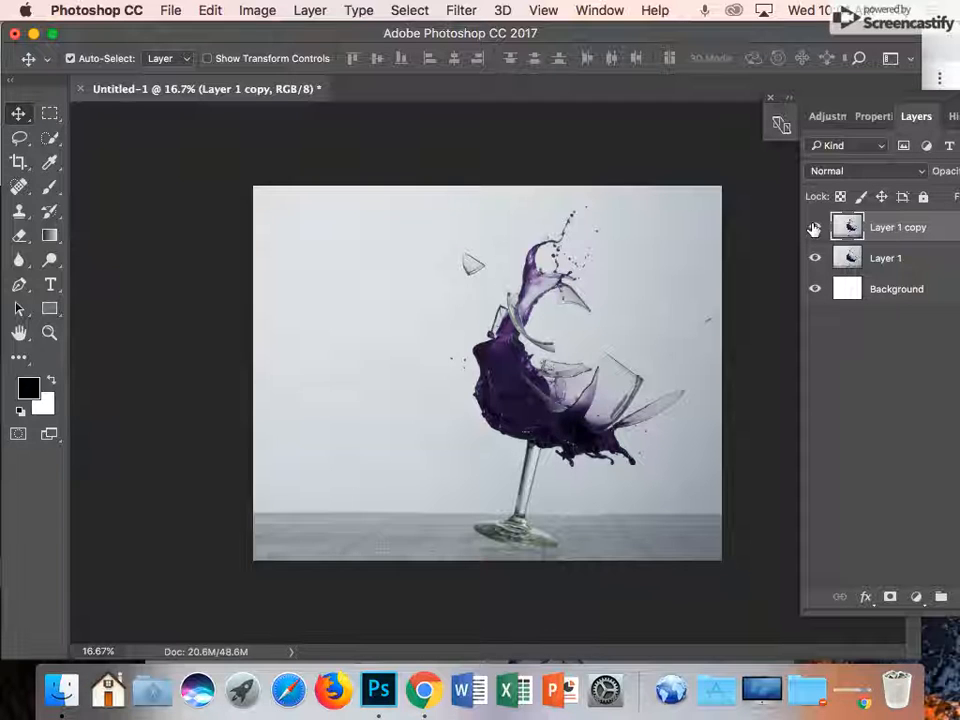
click(815, 229)
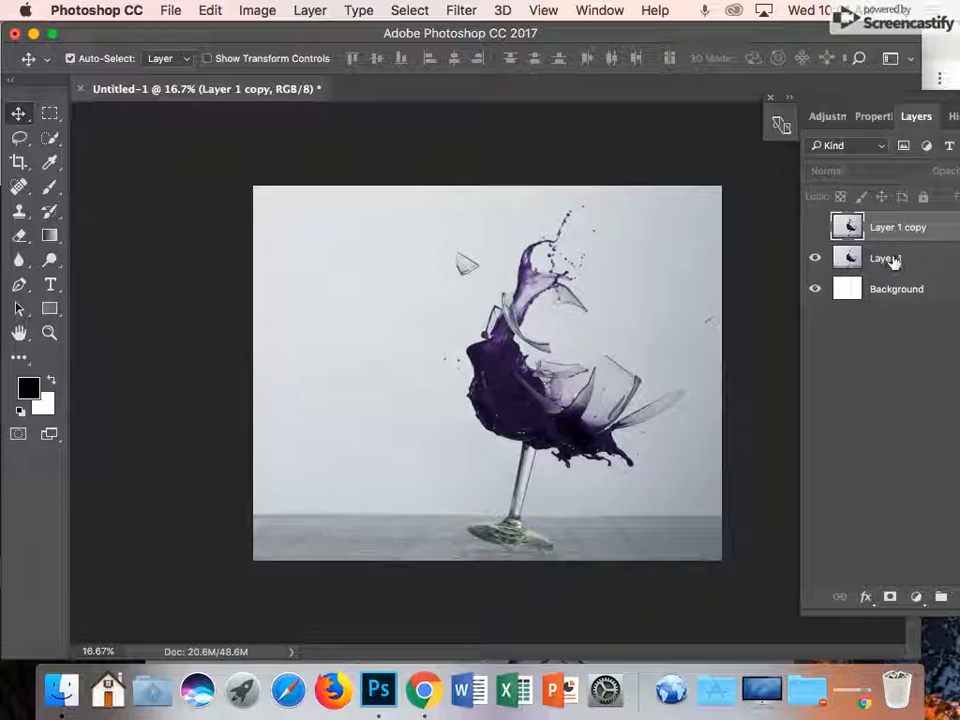
click(891, 259)
click(815, 229)
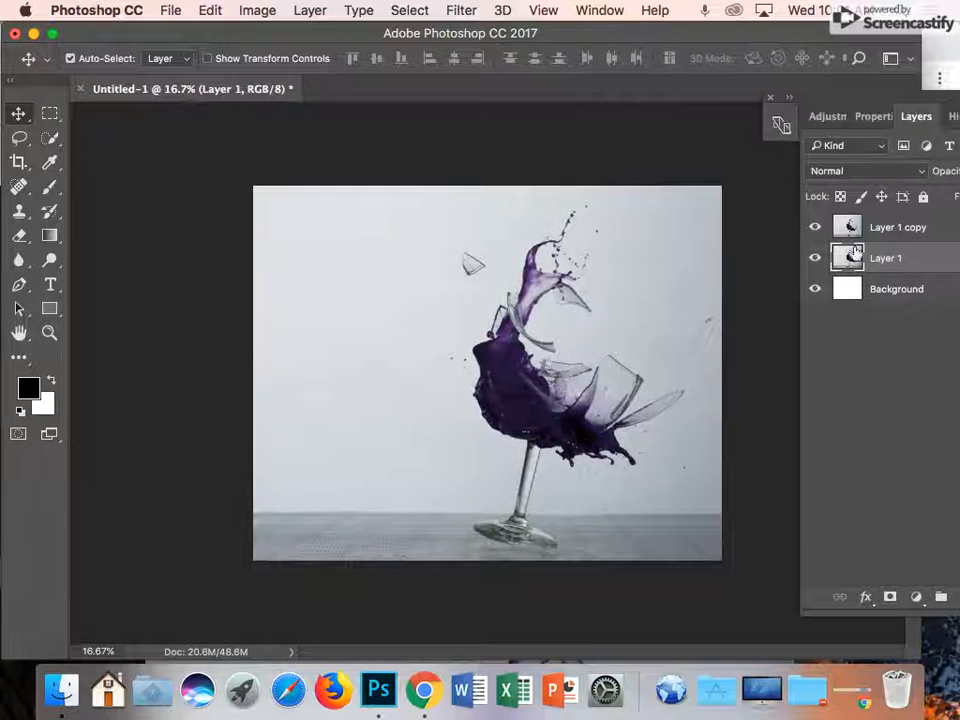
Step: Stretch Layer 1 copy horizontally to about 149% width, extending it past the canvas's left edge, and apply the transform
click(874, 234)
key(super+t)
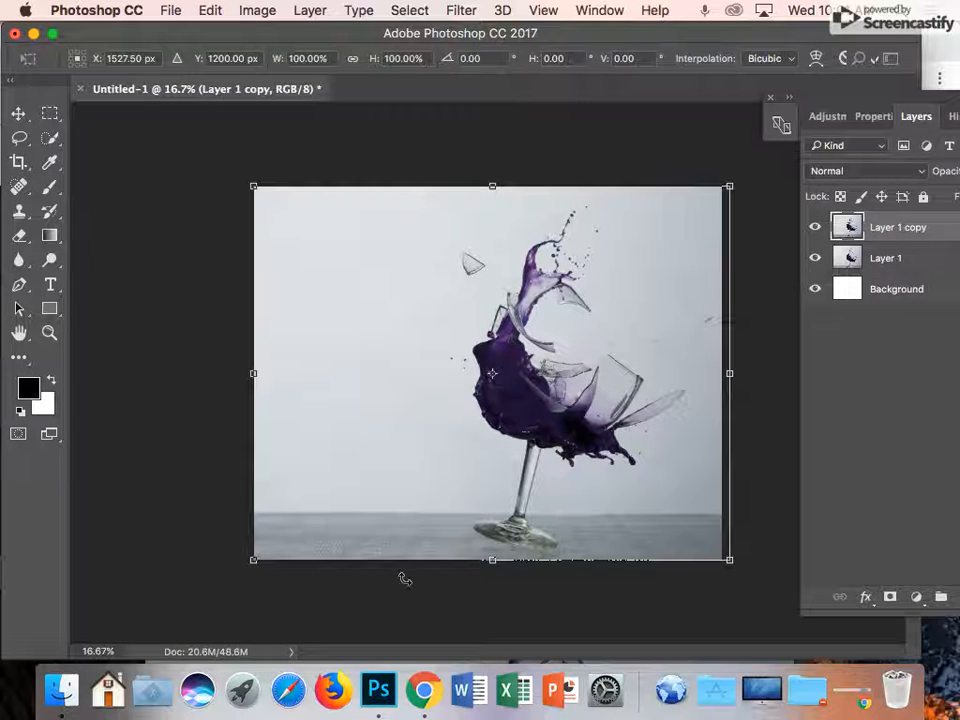
drag(253, 373, 20, 373)
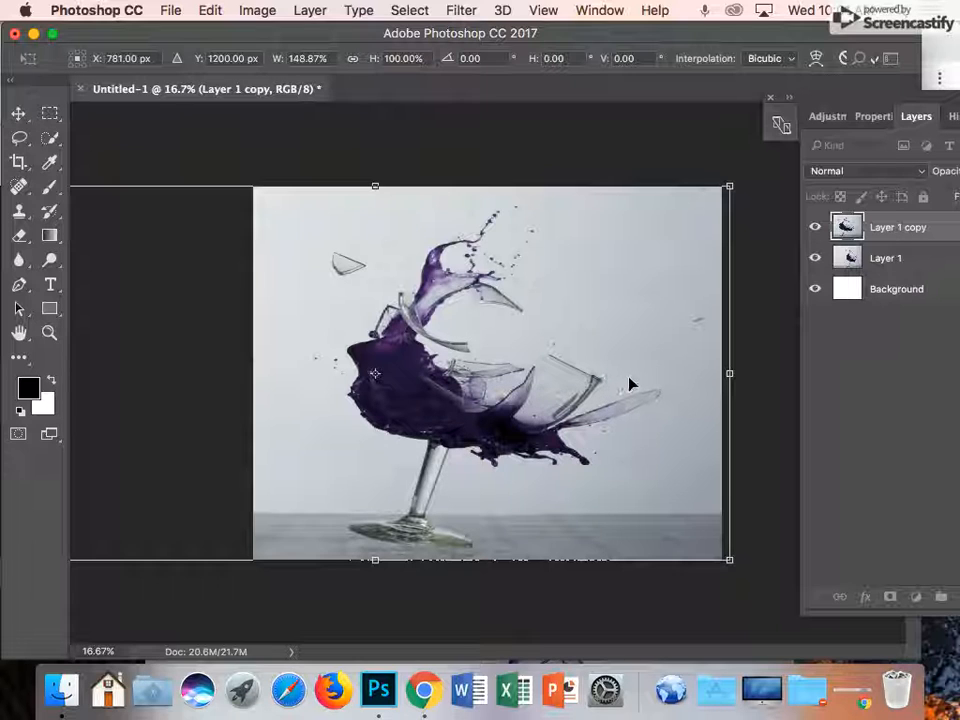
key(Return)
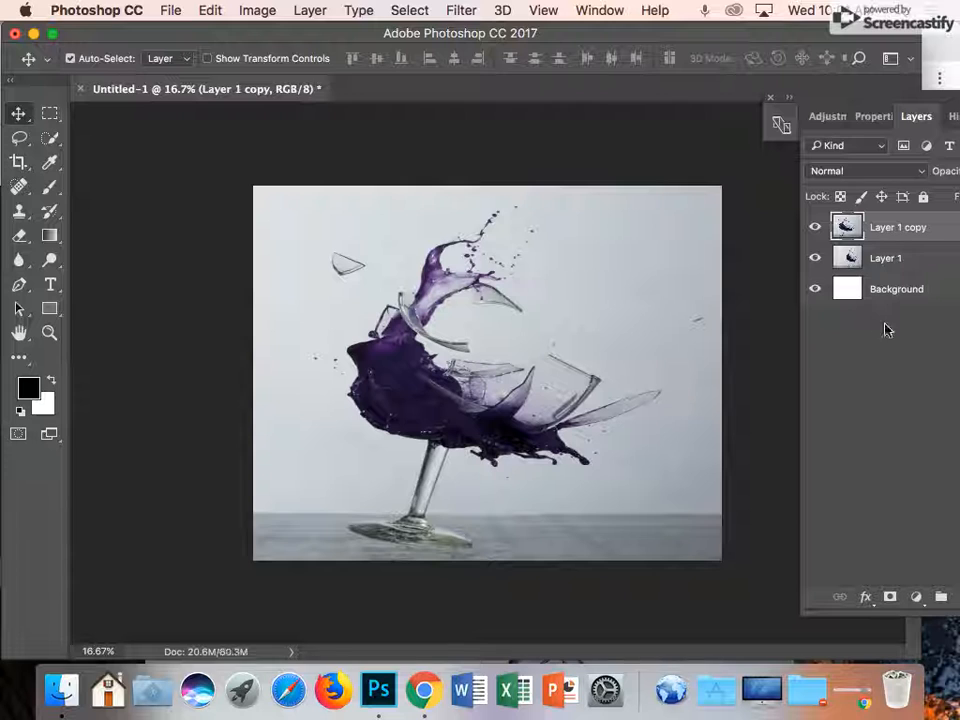
Step: Hide Layer 1 copy and scale Layer 1 proportionally to about 100.9%, keeping its upper-left corner fixed
click(815, 229)
click(835, 258)
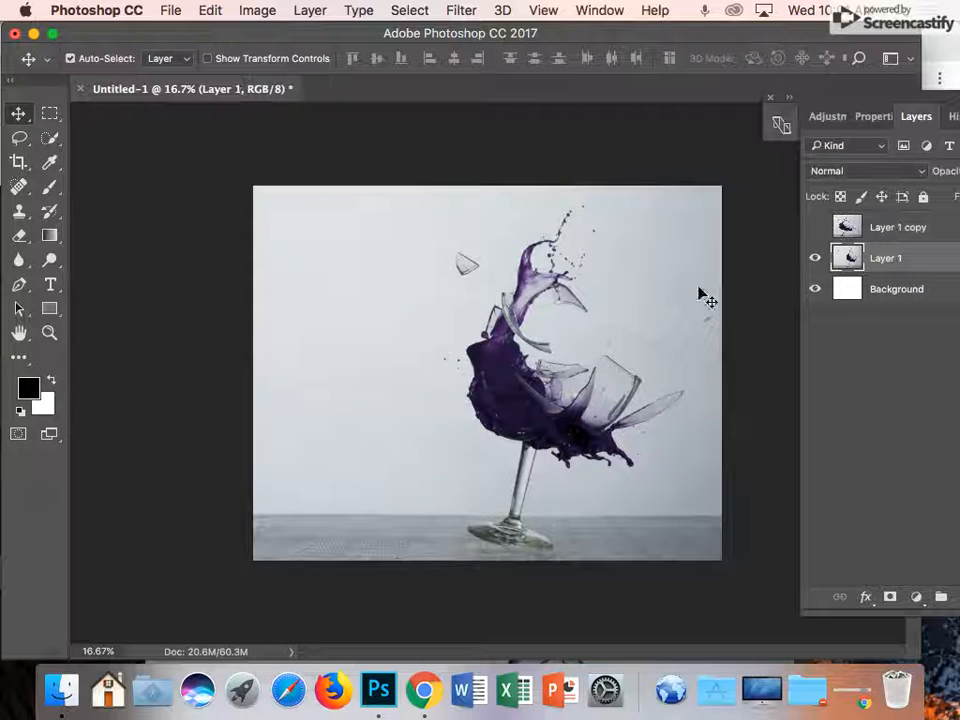
key(super+t)
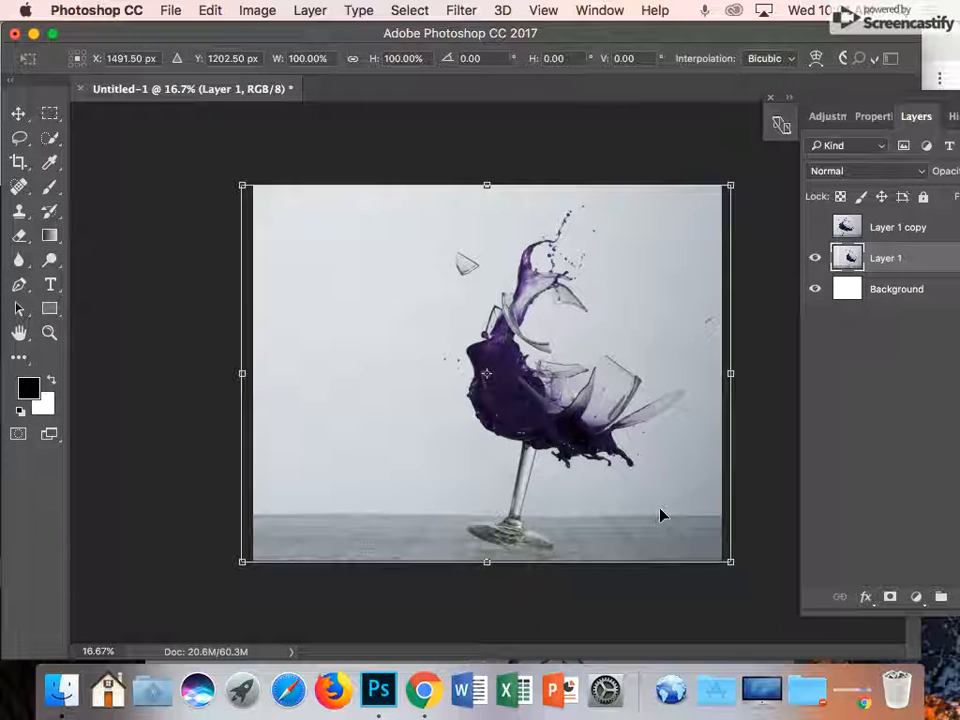
drag(730, 561, 716, 580)
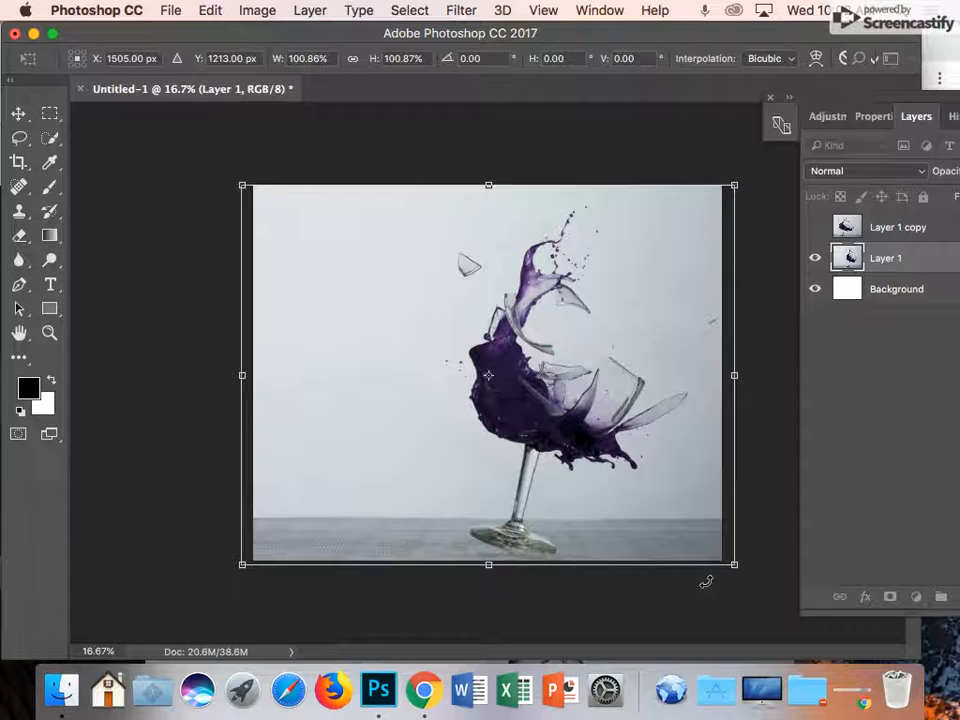
key(Return)
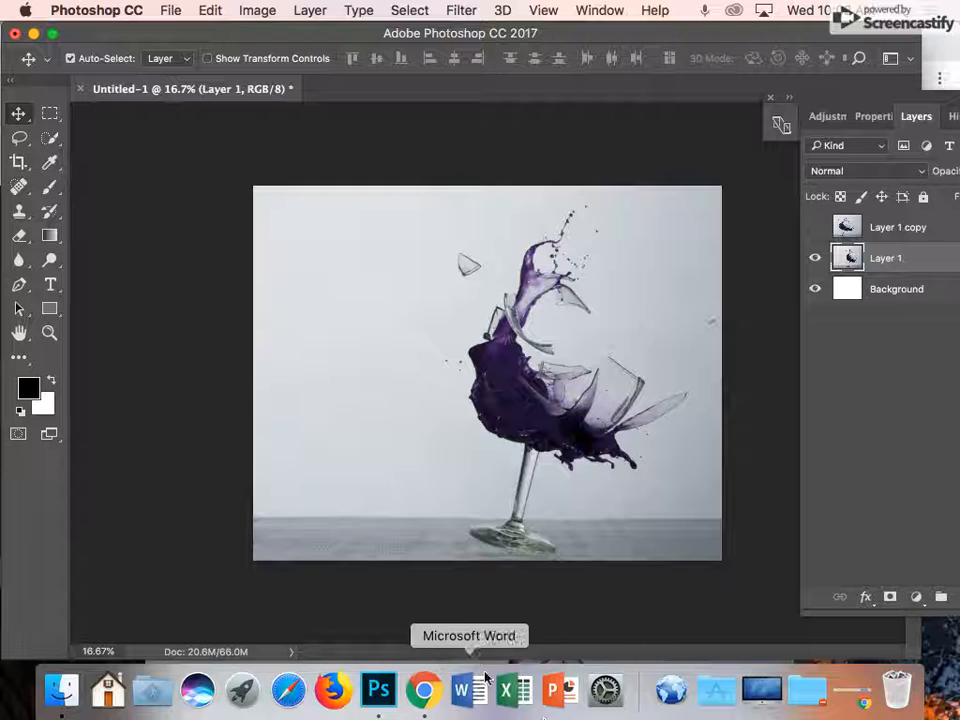
Step: Switch to Chrome, where the stop motion photography image search is open
click(424, 690)
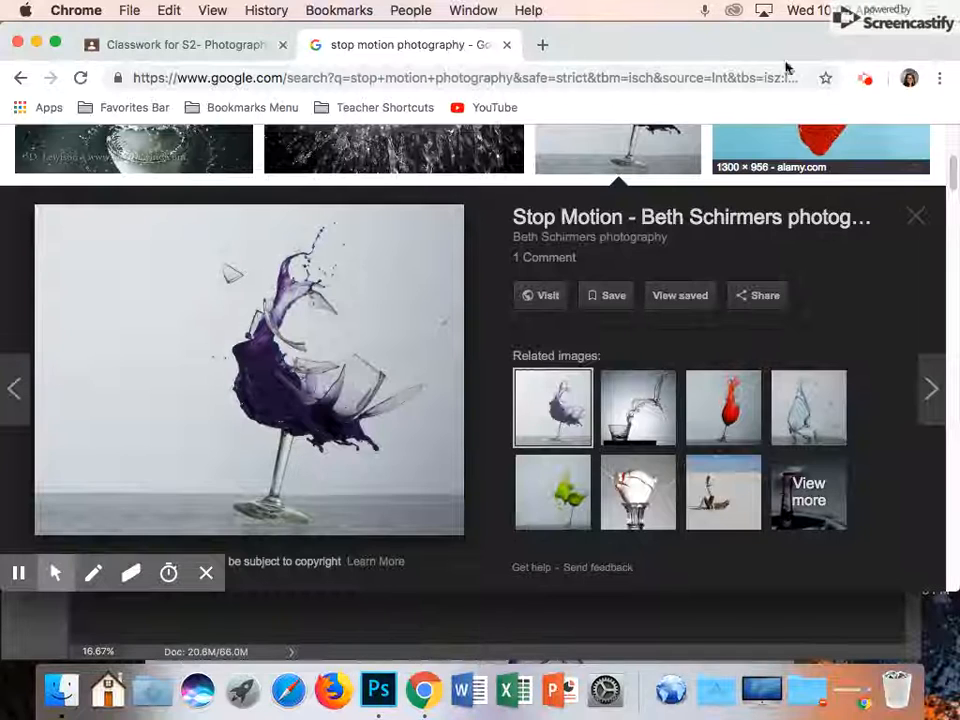